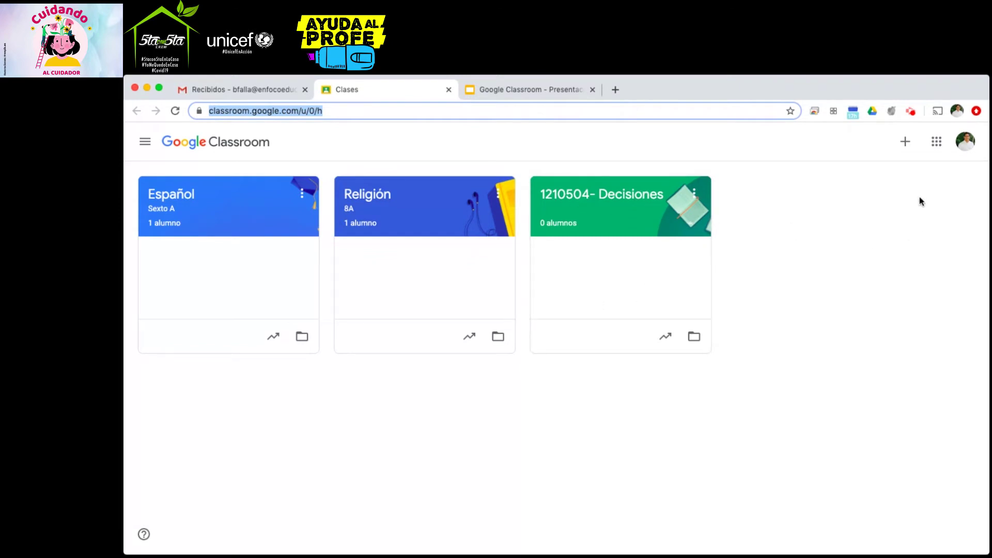
# Step: Start creating a new class and enter "Sexto A" as its class name
pyautogui.click(905, 143)
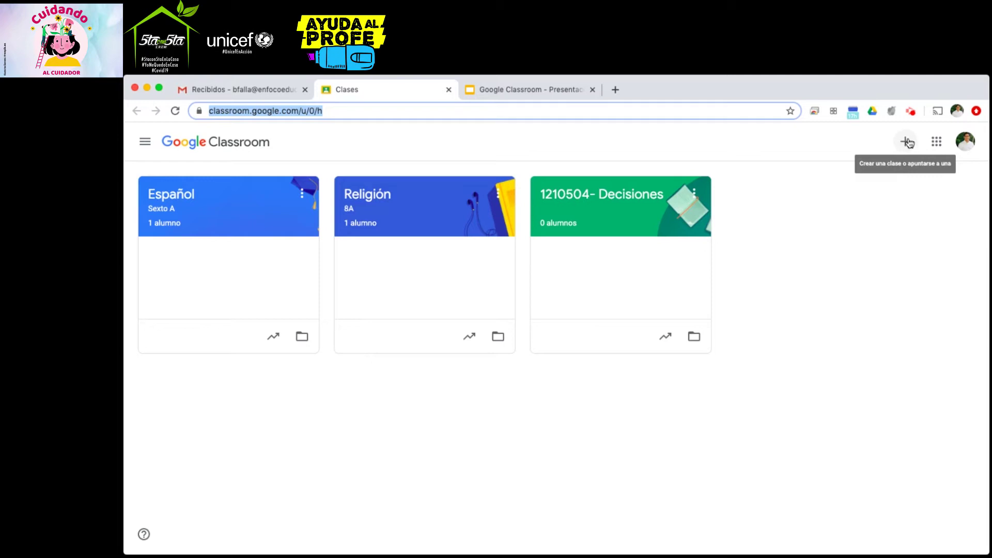
pyautogui.click(908, 143)
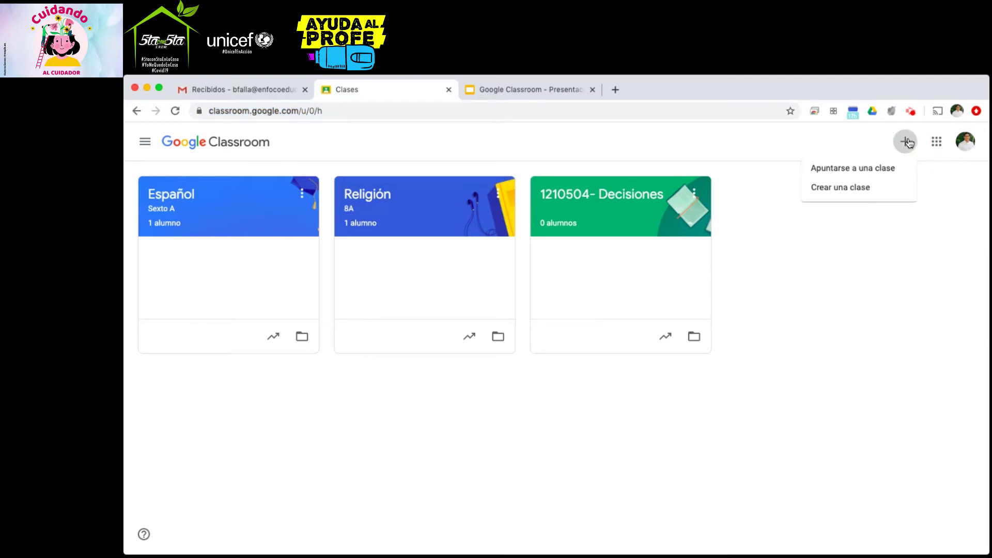
pyautogui.click(847, 192)
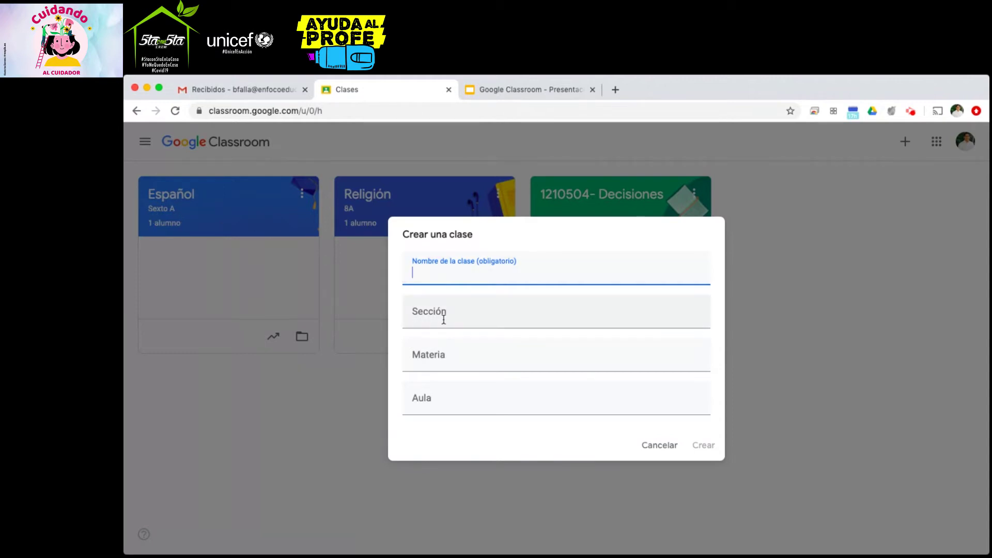
pyautogui.click(427, 358)
pyautogui.click(434, 401)
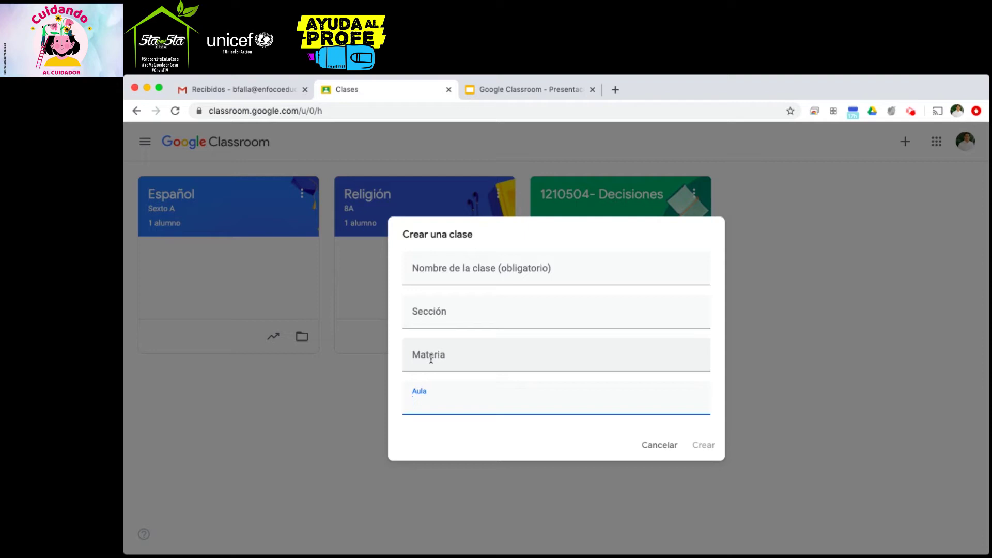
pyautogui.click(426, 267)
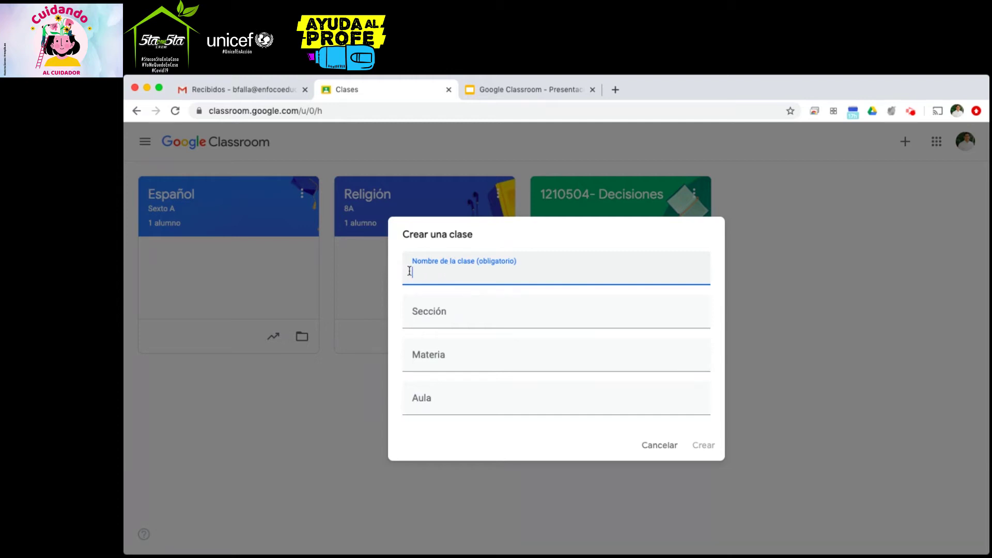
pyautogui.click(439, 309)
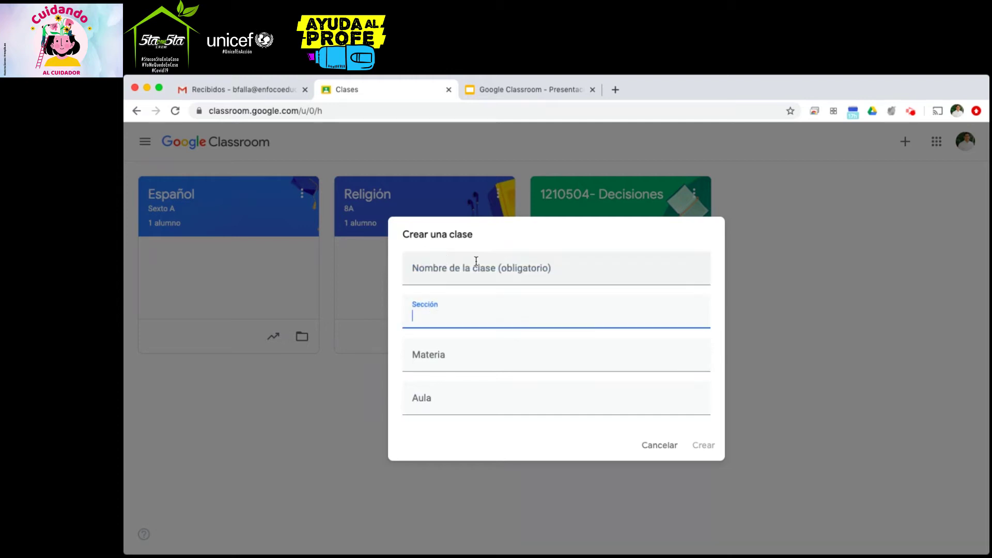
pyautogui.click(450, 267)
pyautogui.write('Sexto A')
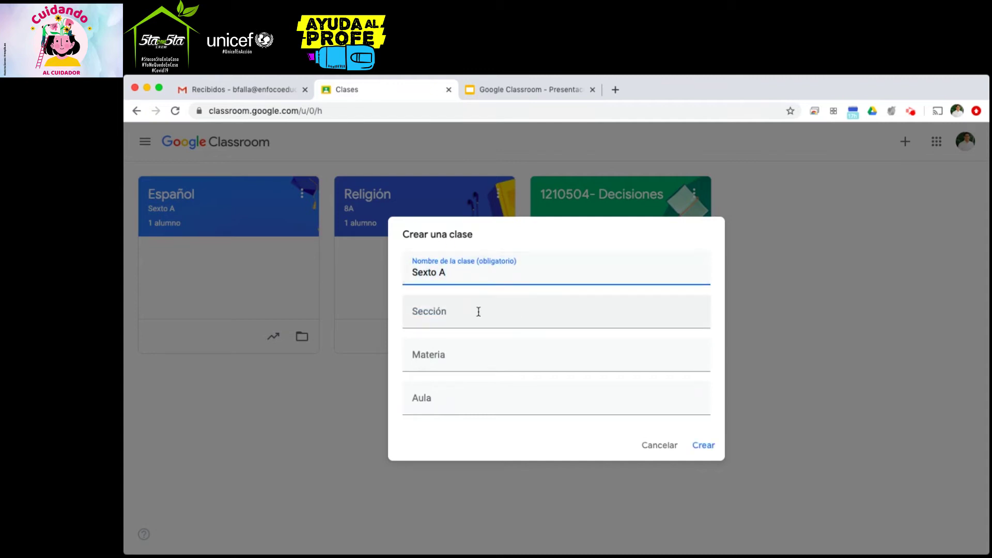
# Step: Set the new class's section to "Español" and create the class
pyautogui.click(478, 311)
pyautogui.write('Esoa')
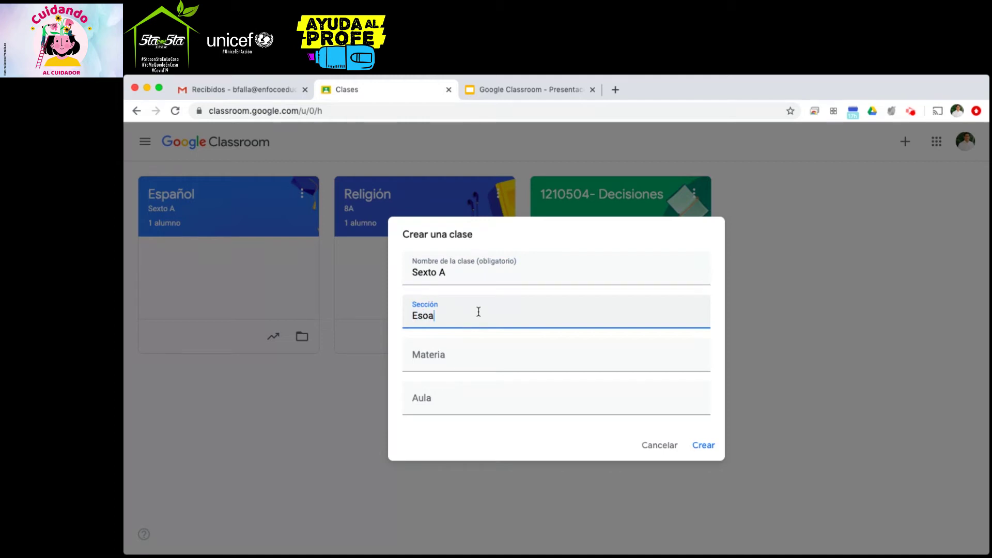
pyautogui.press('BackSpace')
pyautogui.press('BackSpace')
pyautogui.press('BackSpace')
pyautogui.press('BackSpace')
pyautogui.press('BackSpace')
pyautogui.write('pañol')
pyautogui.click(703, 446)
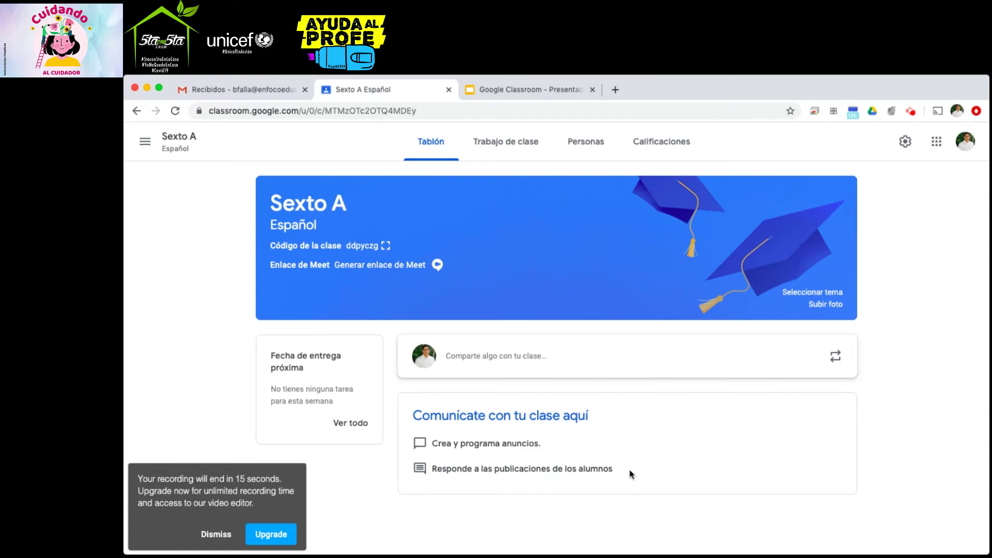
pyautogui.click(212, 535)
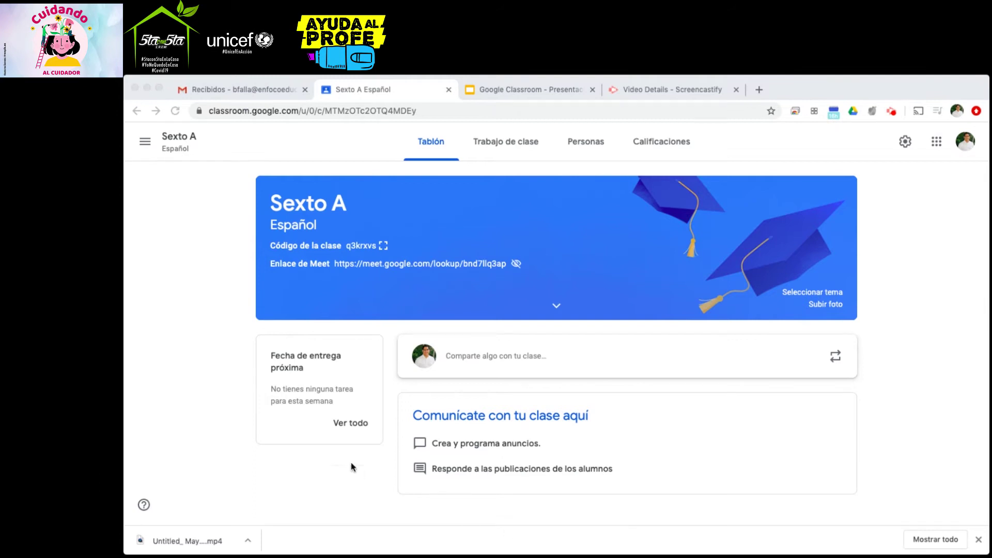
pyautogui.click(429, 150)
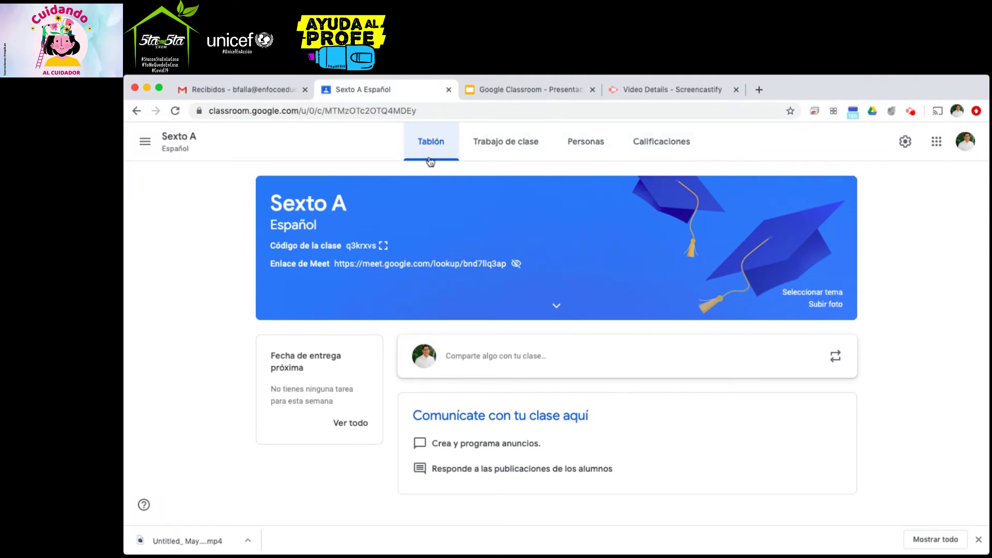
pyautogui.click(420, 144)
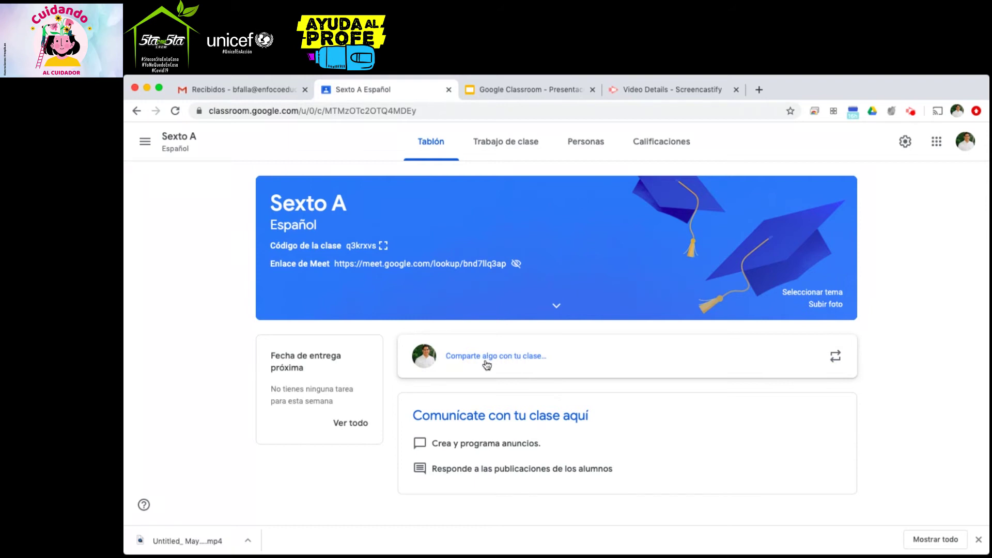
# Step: Publish the announcement "Bienvenidos al curso de Español sexto A" to all students on the class stream
pyautogui.click(520, 356)
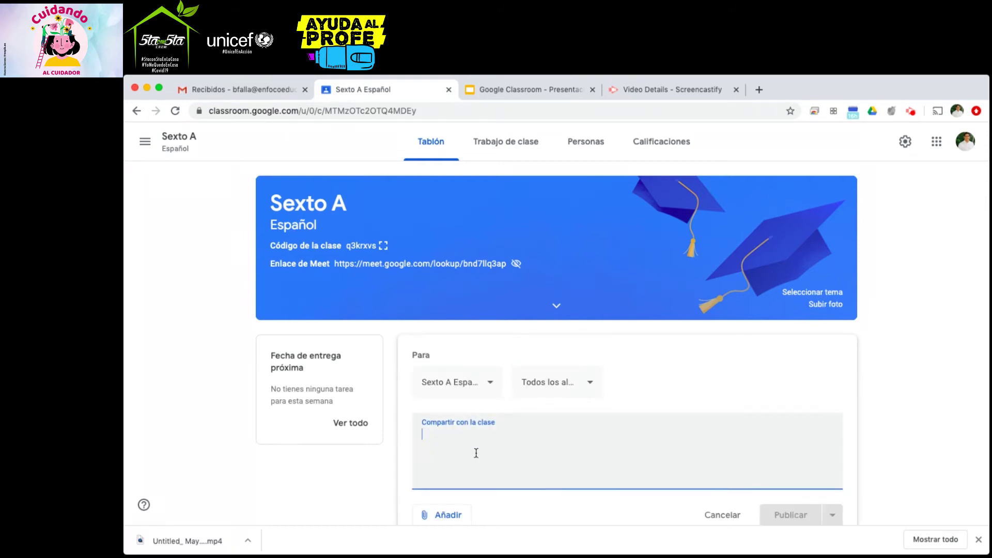
pyautogui.write('Bienvenidos al')
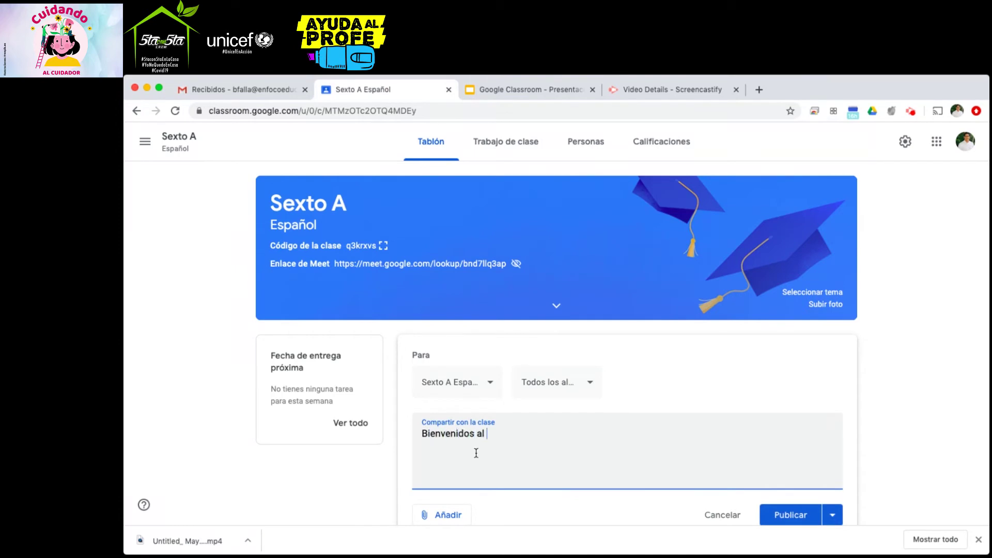
pyautogui.write(' curso de Español sexto')
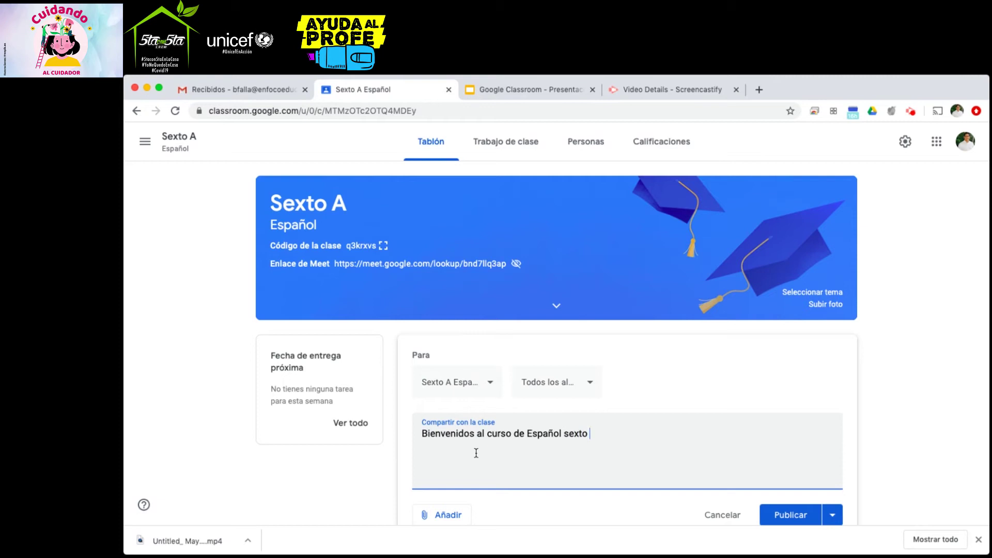
pyautogui.scroll(-3, 584, 443)
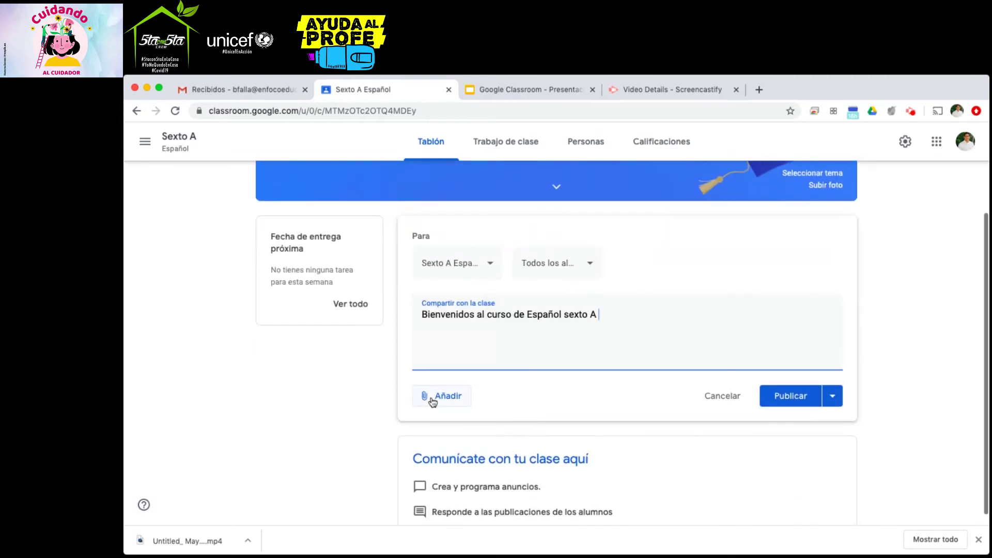
pyautogui.click(437, 400)
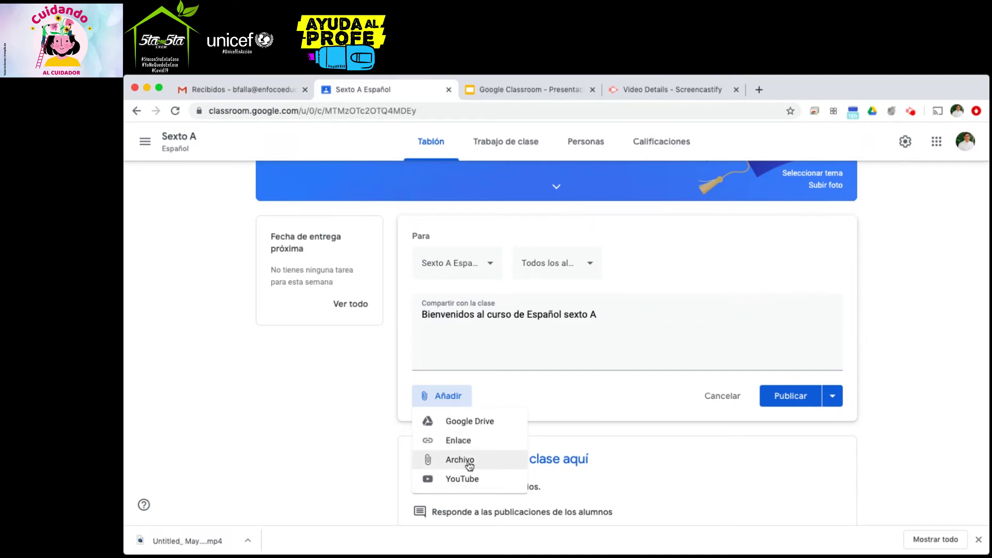
pyautogui.click(704, 343)
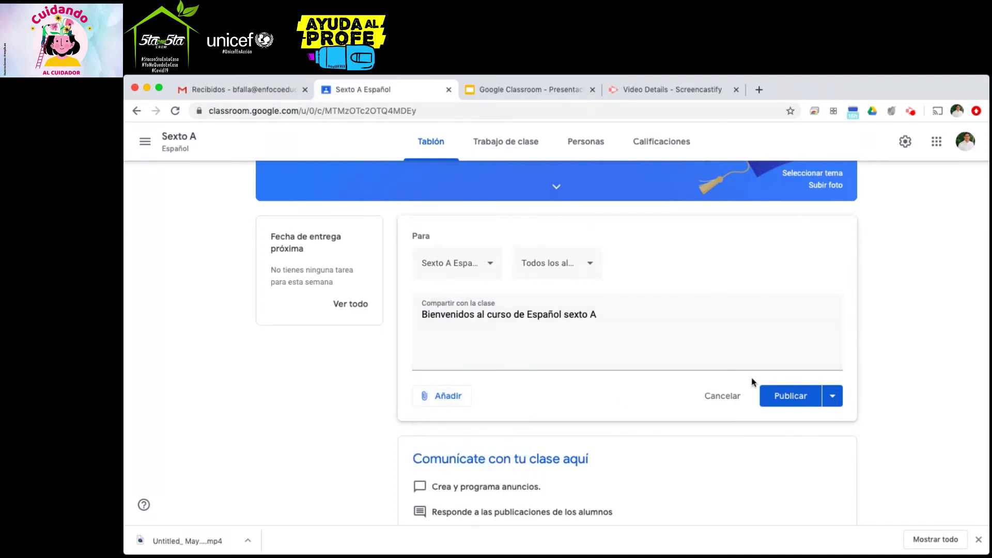
pyautogui.click(789, 395)
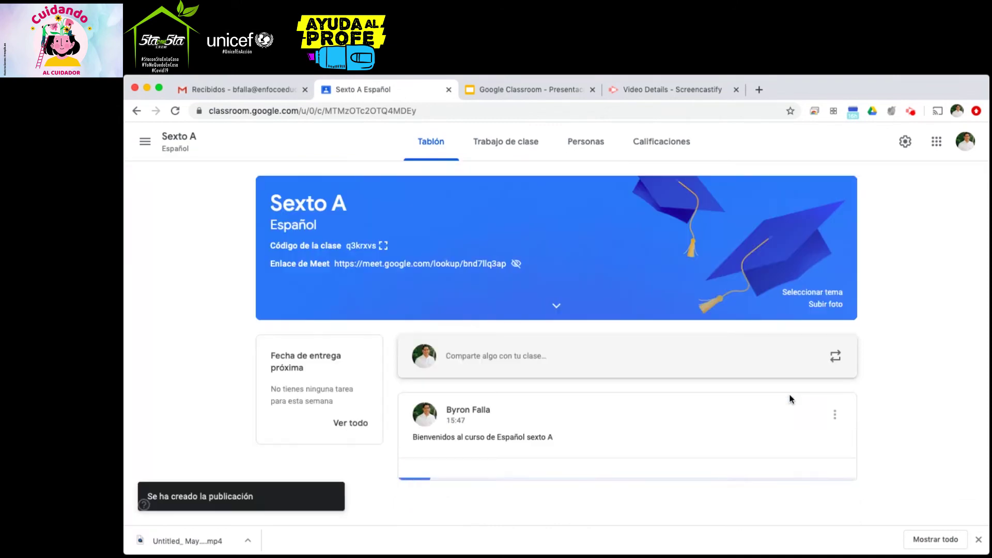
# Step: Post the class comment "Que bien!" under the welcome announcement
pyautogui.click(458, 480)
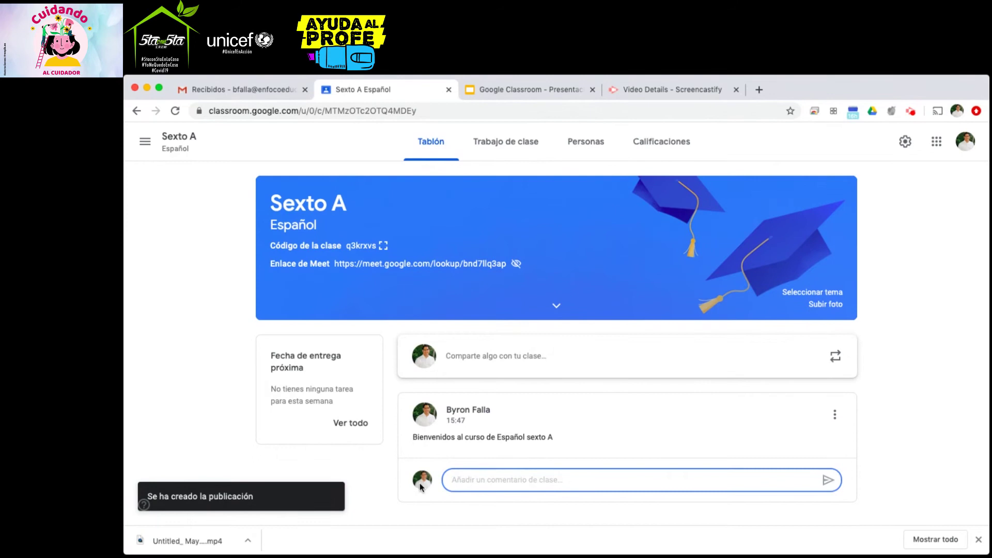
pyautogui.write('Que bien!')
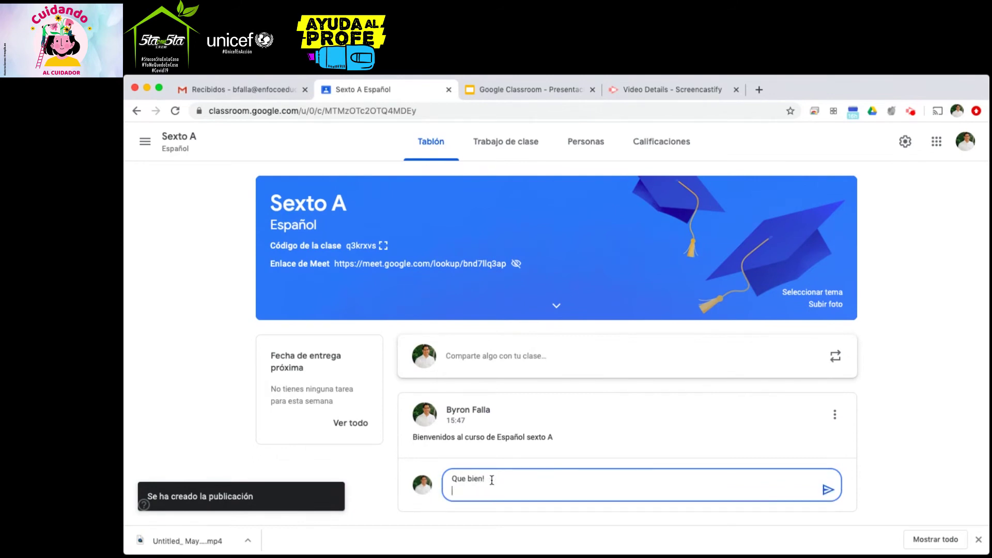
pyautogui.click(828, 479)
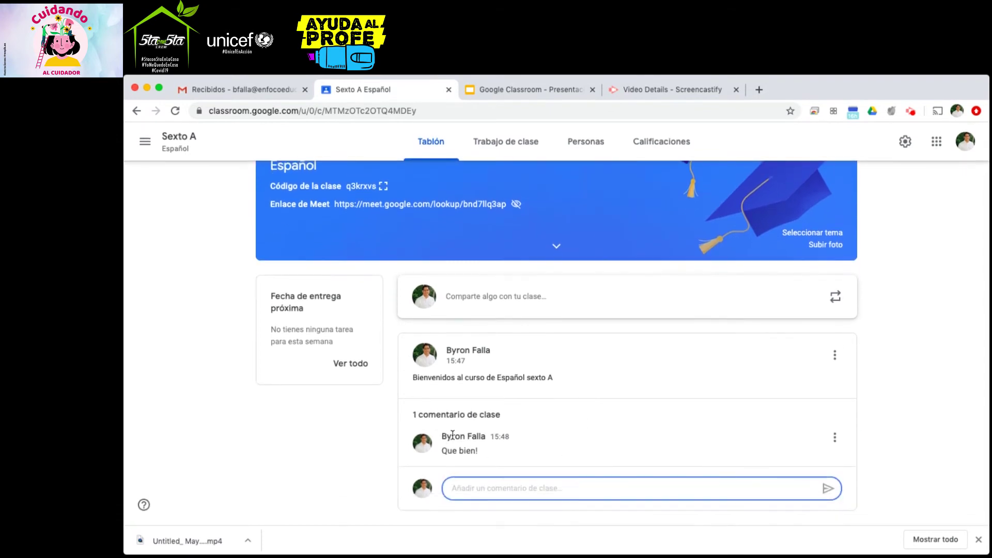
pyautogui.scroll(2, 494, 429)
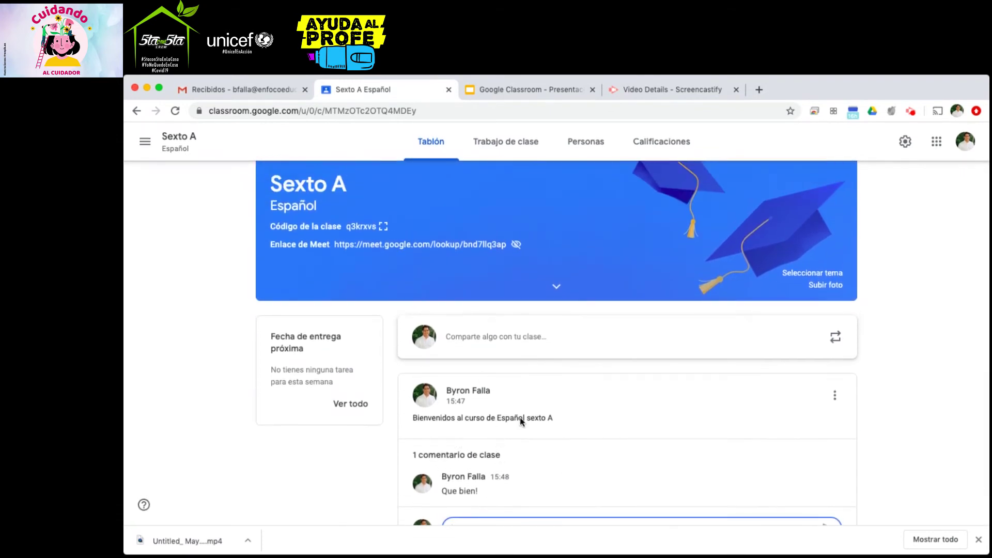
pyautogui.scroll(1, 532, 456)
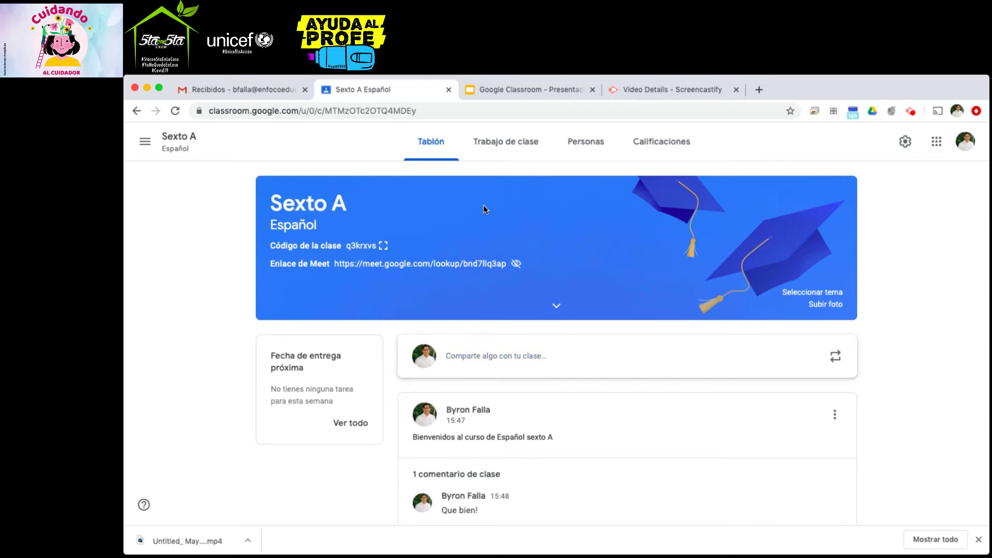
# Step: Invite the contact "Meet -" to Sexto A as a student, and look at the teacher invitation form without sending an invitation
pyautogui.click(581, 146)
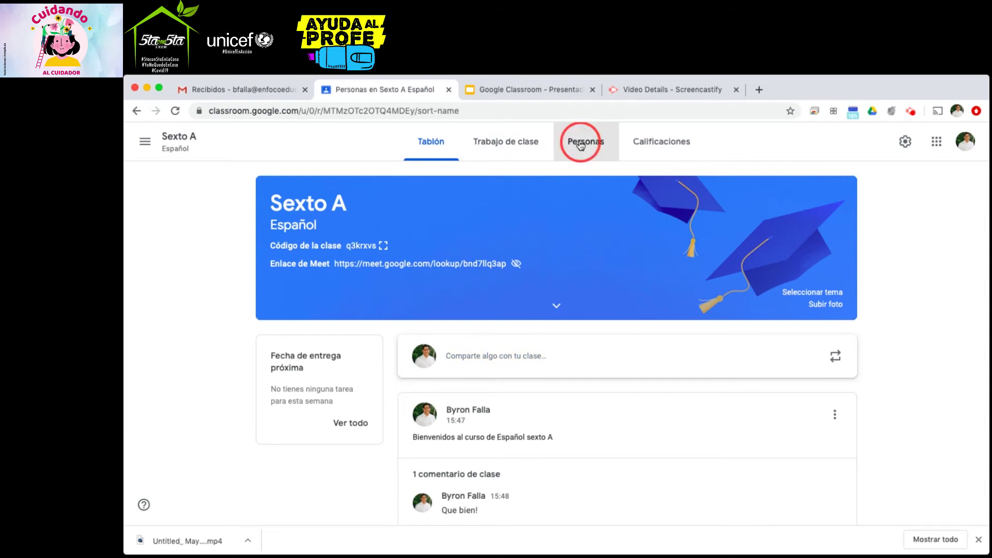
pyautogui.moveTo(338, 299); pyautogui.dragTo(413, 308)
pyautogui.click(416, 309)
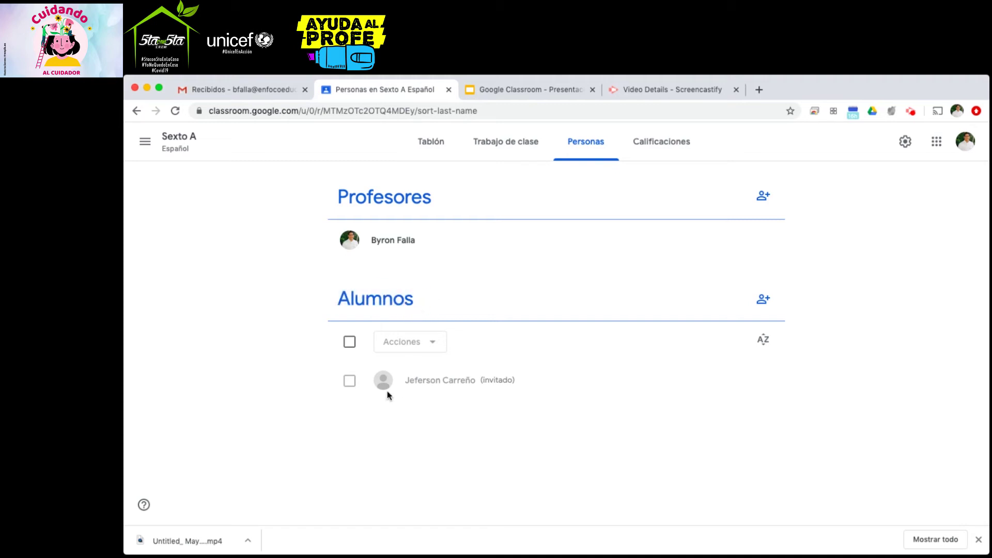
pyautogui.click(764, 300)
pyautogui.click(552, 225)
pyautogui.write('meet')
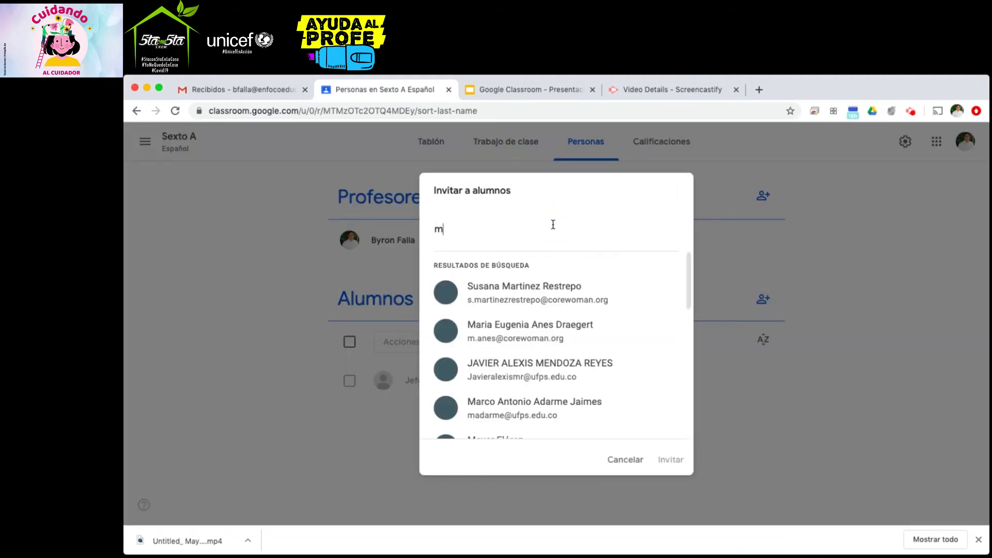
pyautogui.click(510, 295)
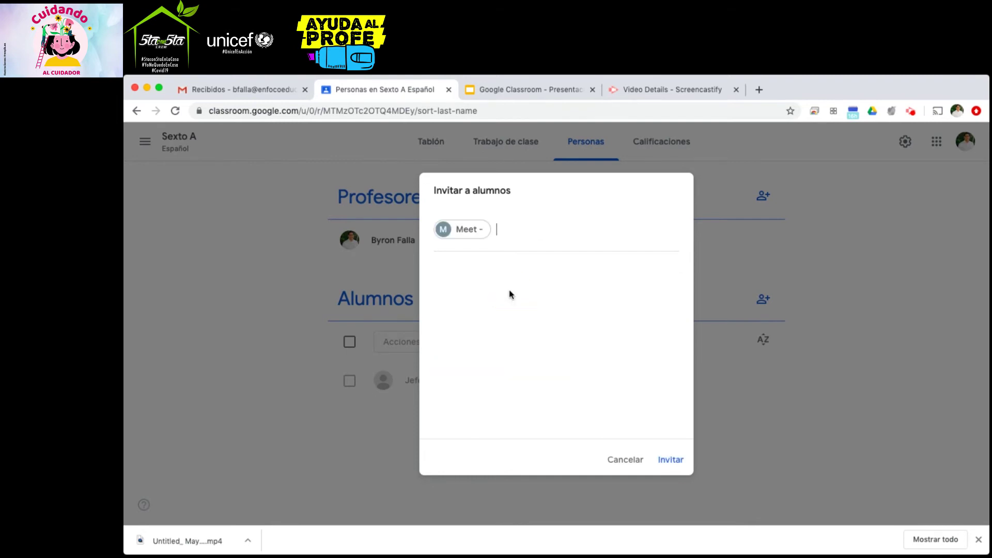
pyautogui.click(670, 459)
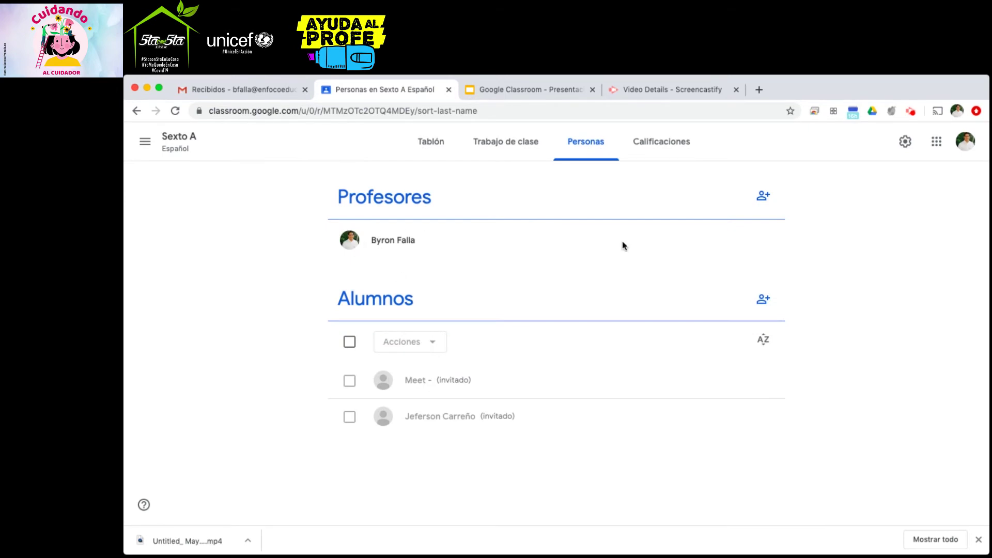
pyautogui.click(763, 197)
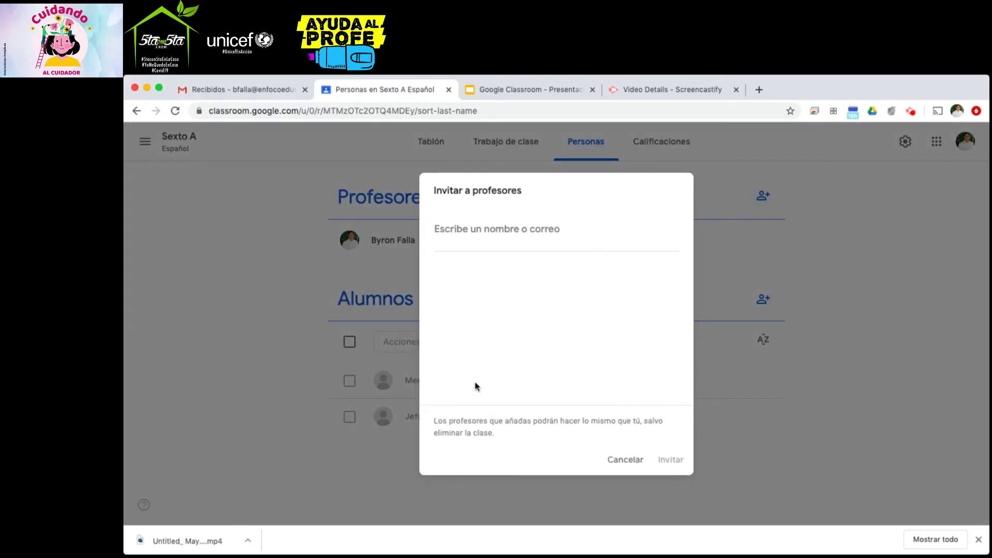
pyautogui.click(630, 461)
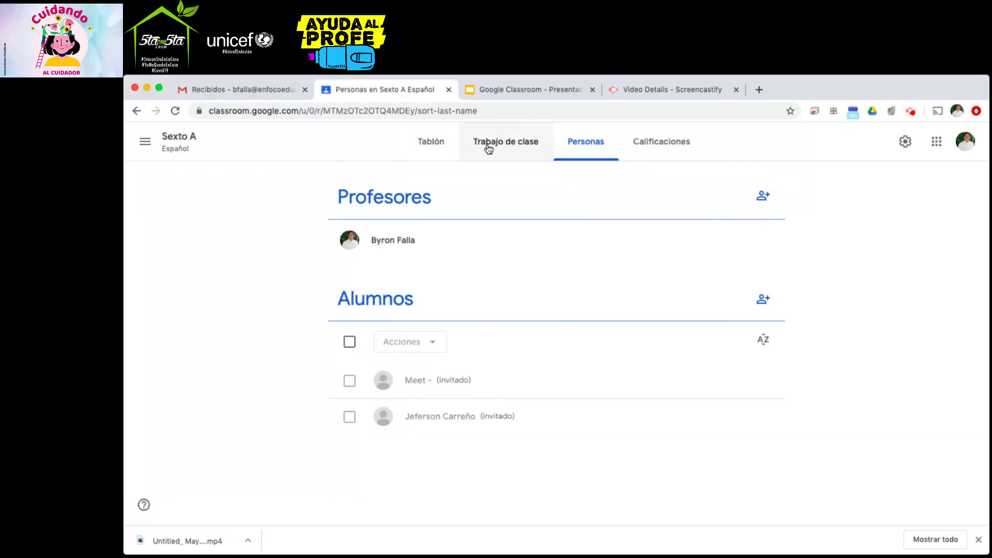
# Step: Add the topic "Unidad 1. Introducción" to the classwork of Sexto A
pyautogui.click(499, 147)
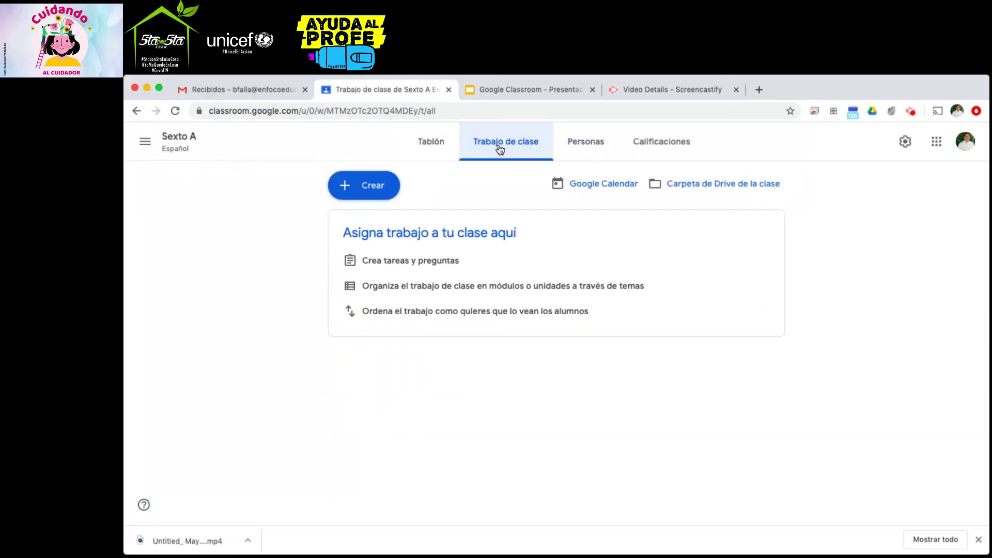
pyautogui.click(349, 185)
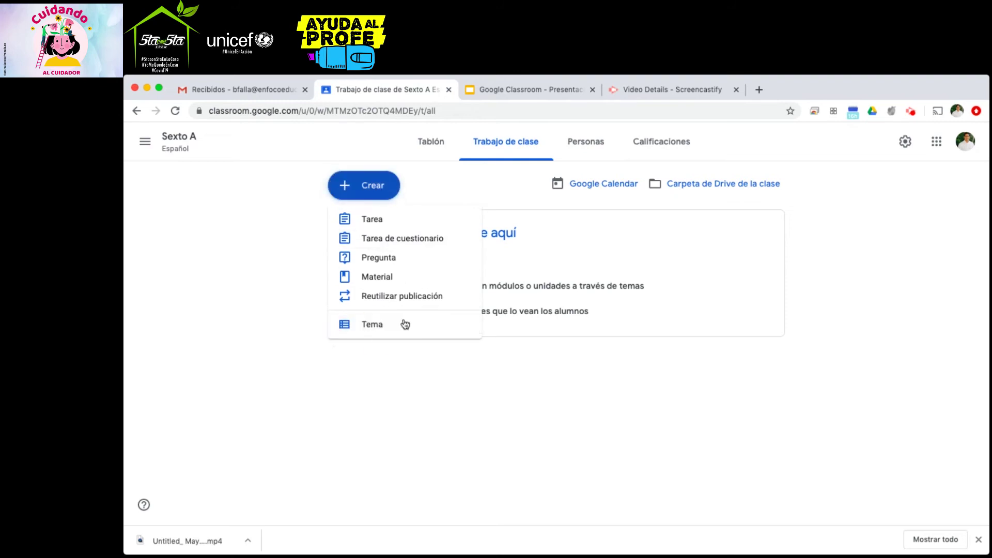
pyautogui.click(371, 333)
pyautogui.write('Unidad 1. Introducción')
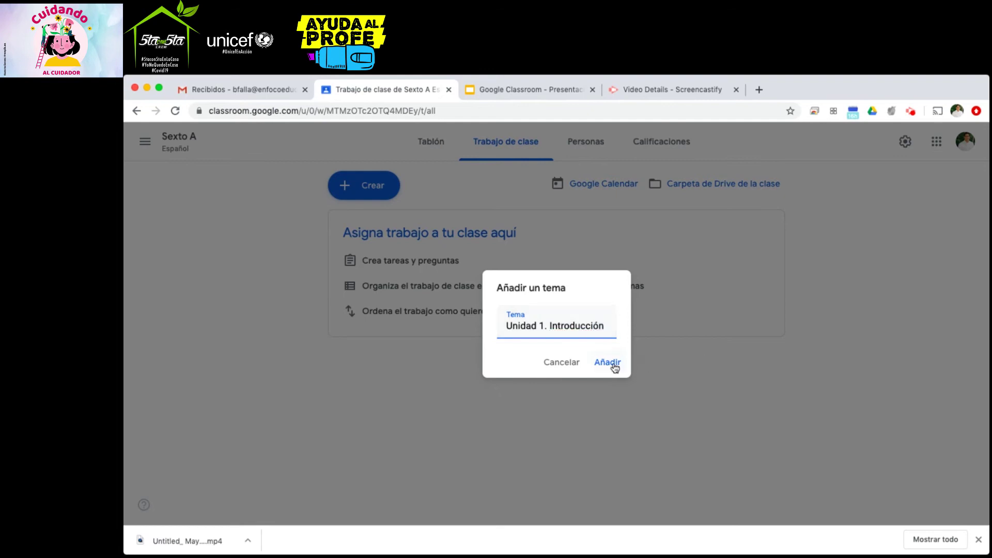
pyautogui.click(610, 362)
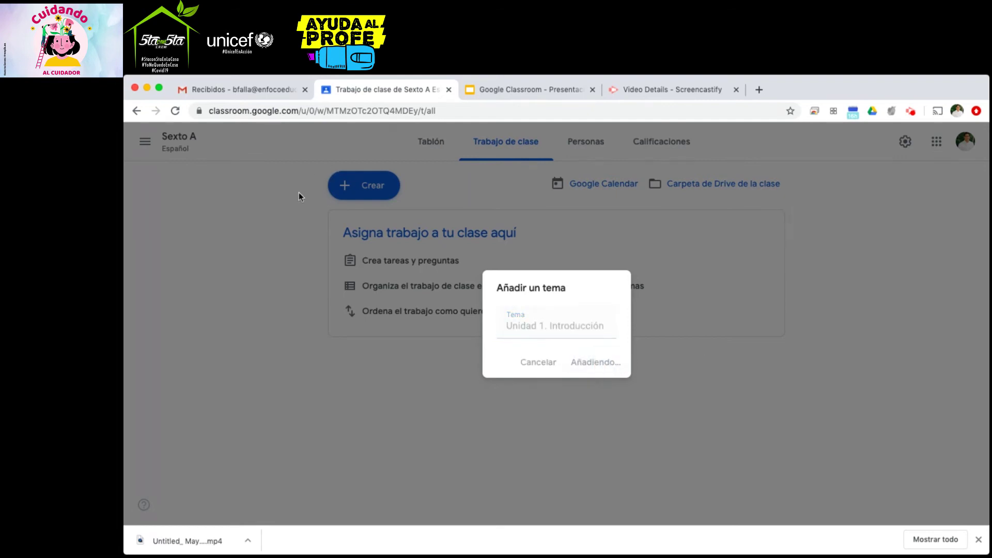
# Step: Add the topic "Unidad 2. Conceptos" to the classwork of Sexto A
pyautogui.click(352, 186)
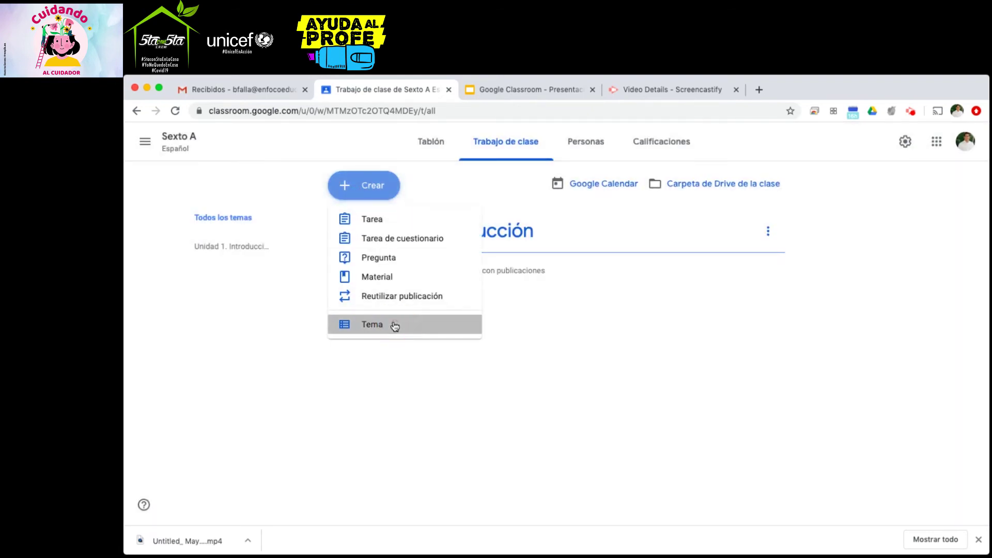
pyautogui.click(391, 323)
pyautogui.write('Unidad 2')
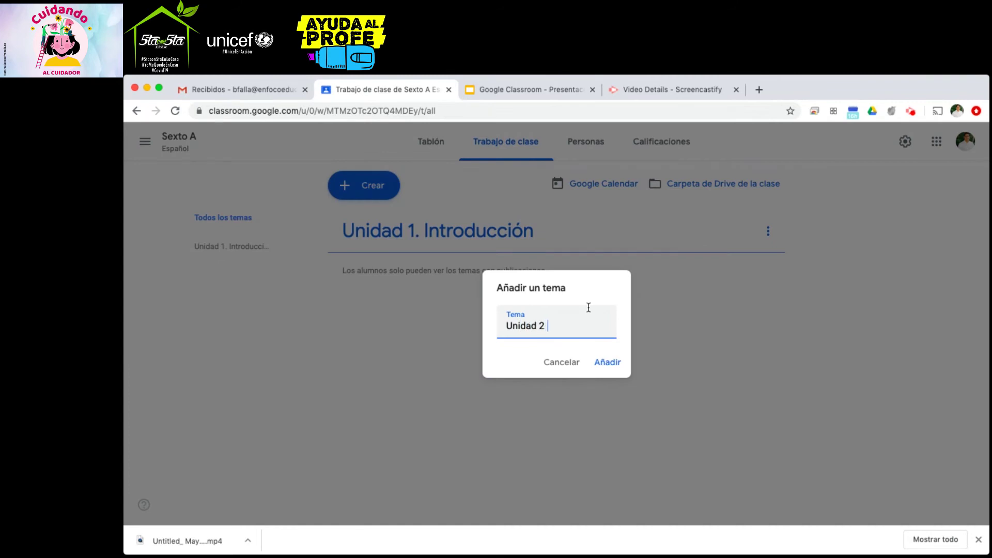
pyautogui.click(604, 361)
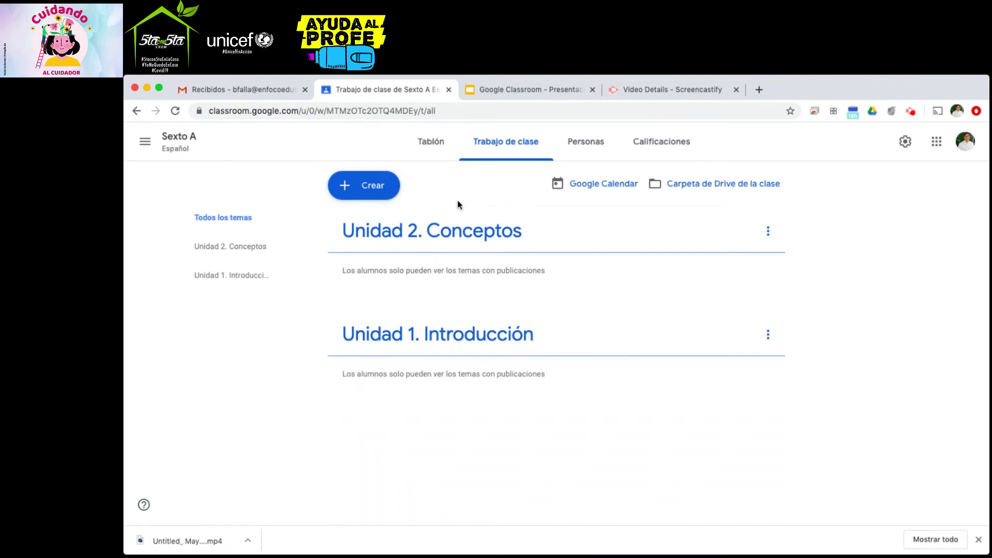
# Step: Start a new class material with the title "Titulo material" and the description "Descipción"
pyautogui.click(359, 194)
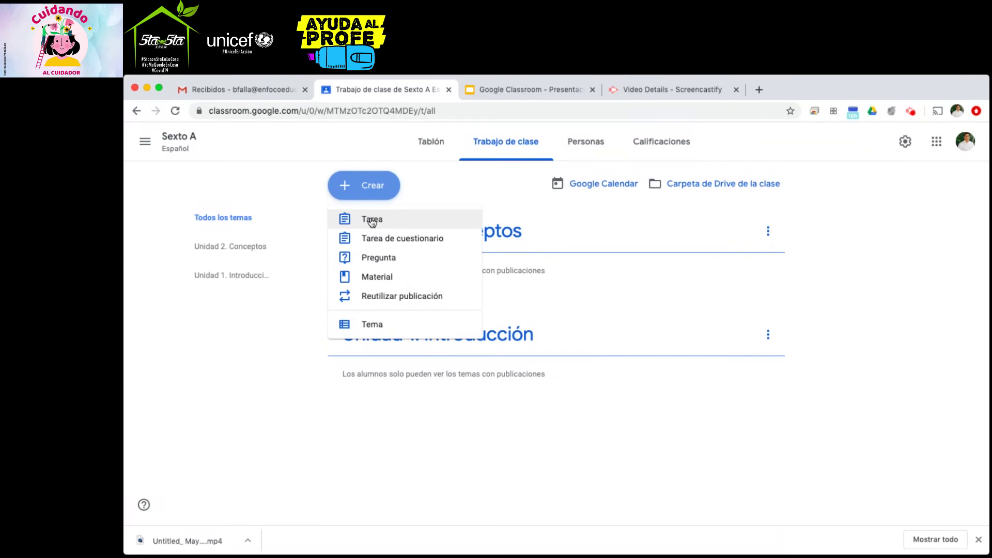
pyautogui.click(376, 278)
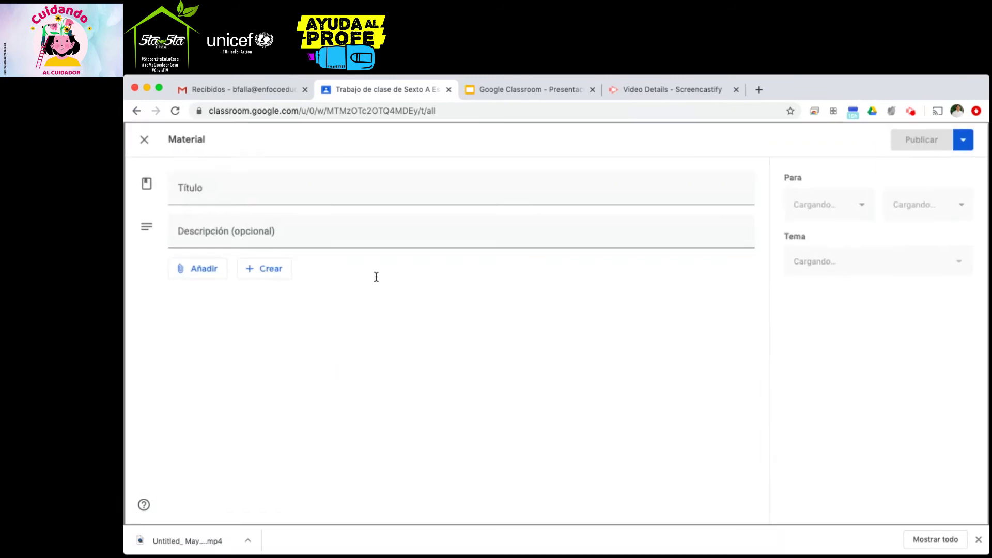
pyautogui.write('Titulo material')
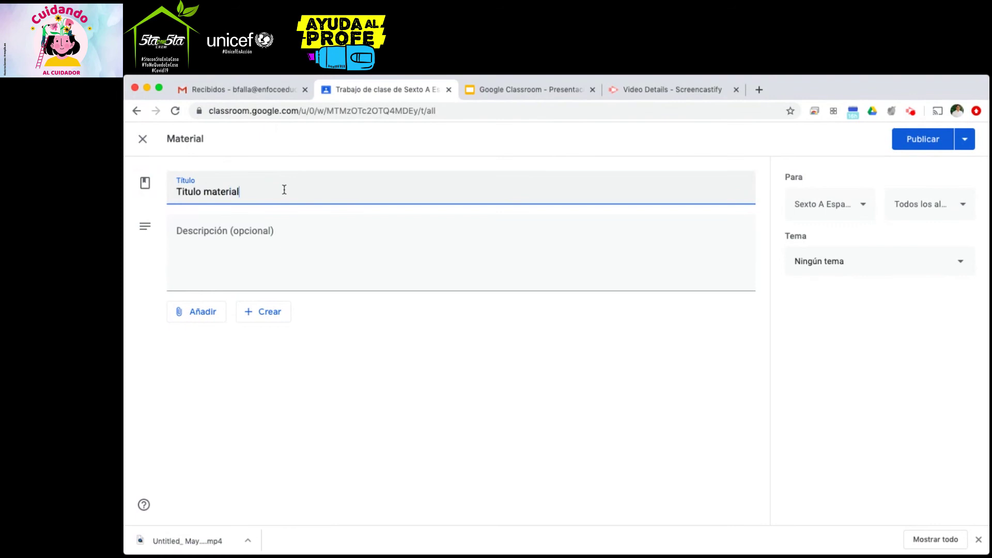
pyautogui.click(308, 270)
pyautogui.write('Descrpción')
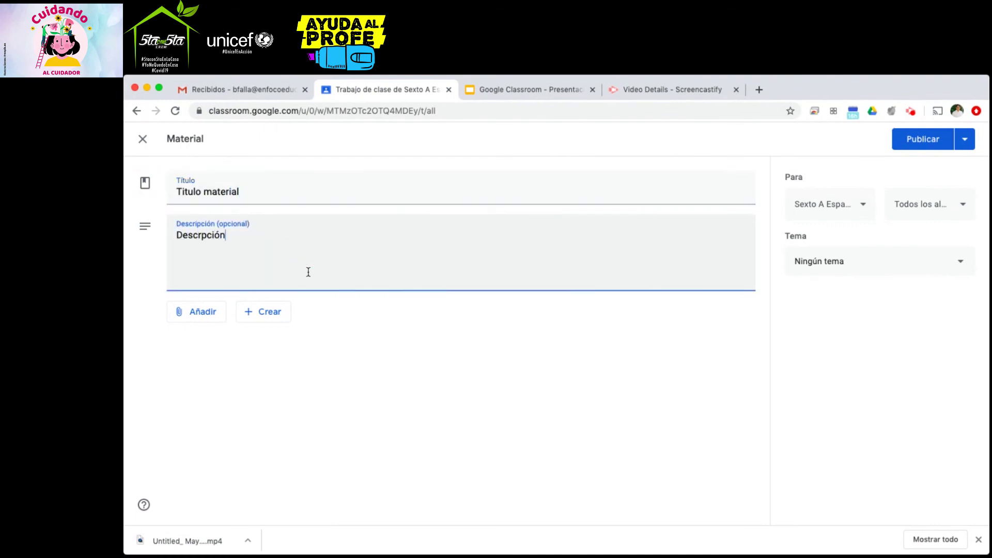
pyautogui.click(204, 237)
pyautogui.press('BackSpace')
pyautogui.press('BackSpace')
pyautogui.press('BackSpace')
# Step: Look at the material's options for attaching files, creating Google files and sharing it with other classes
pyautogui.click(186, 317)
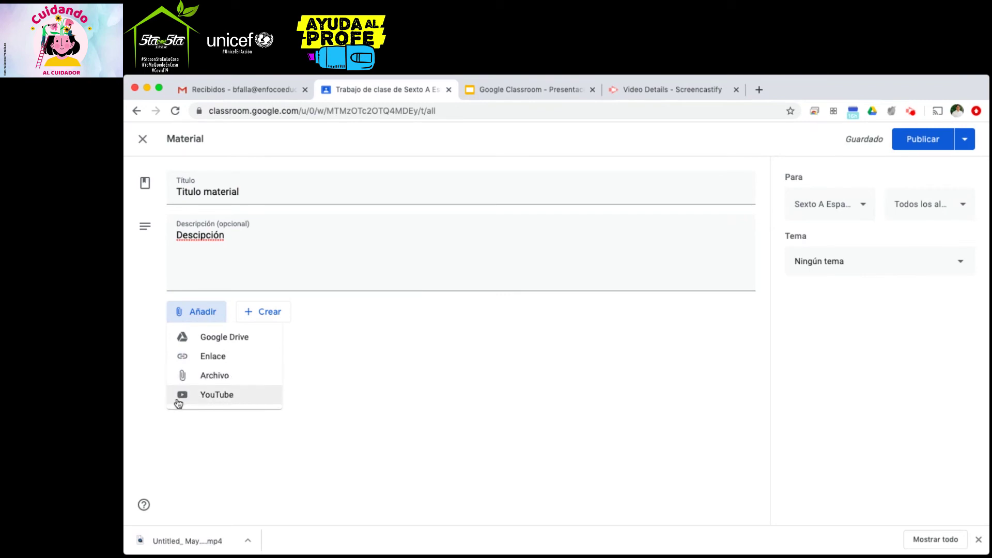
pyautogui.click(265, 311)
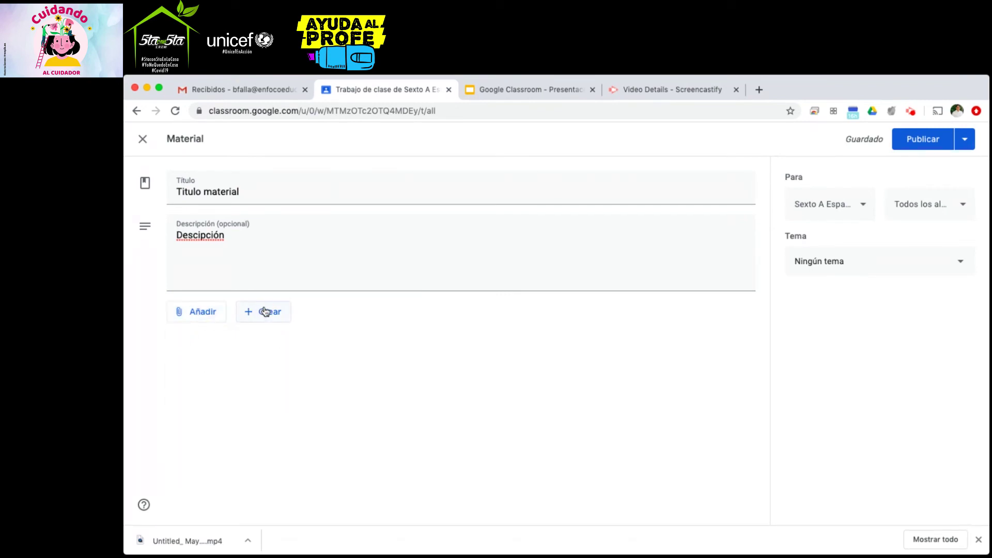
pyautogui.click(265, 311)
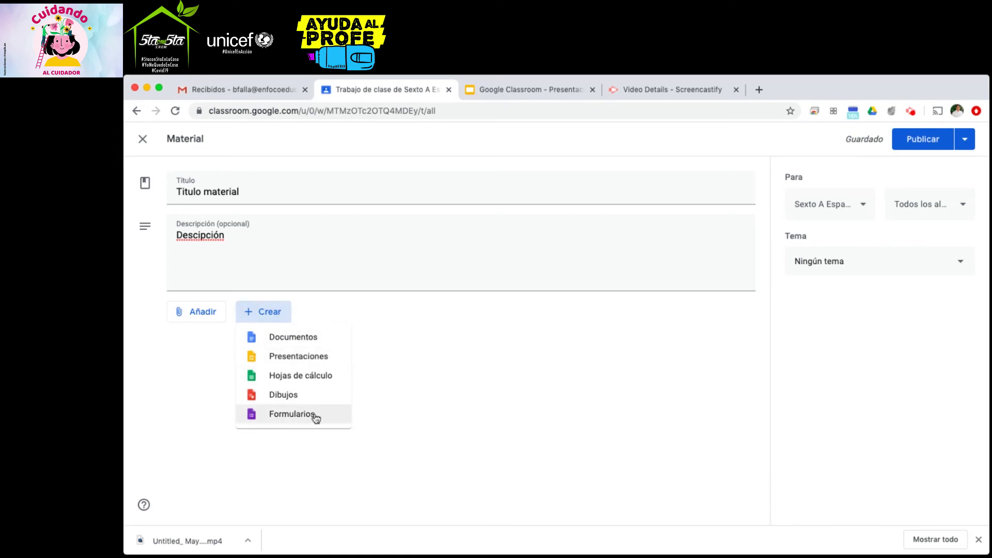
pyautogui.click(270, 311)
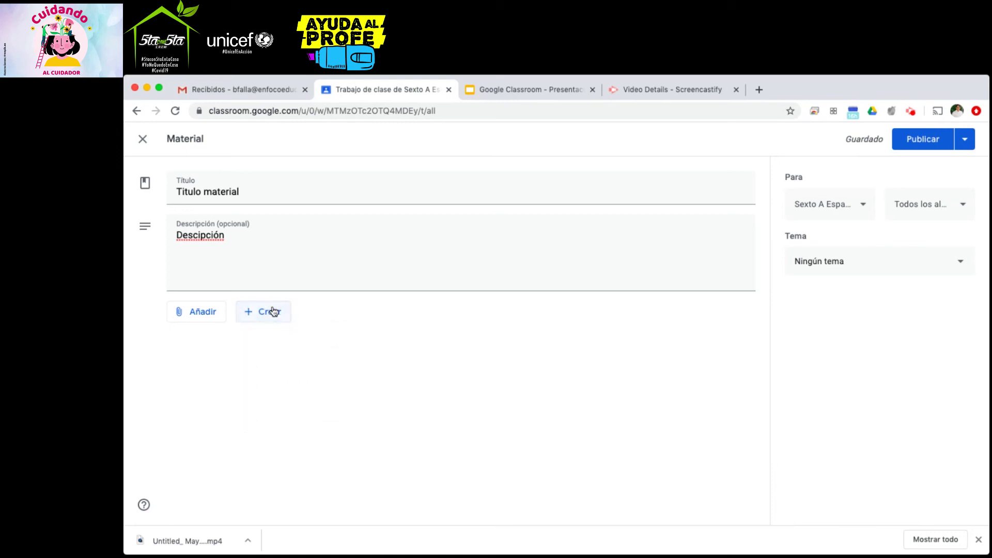
pyautogui.click(816, 206)
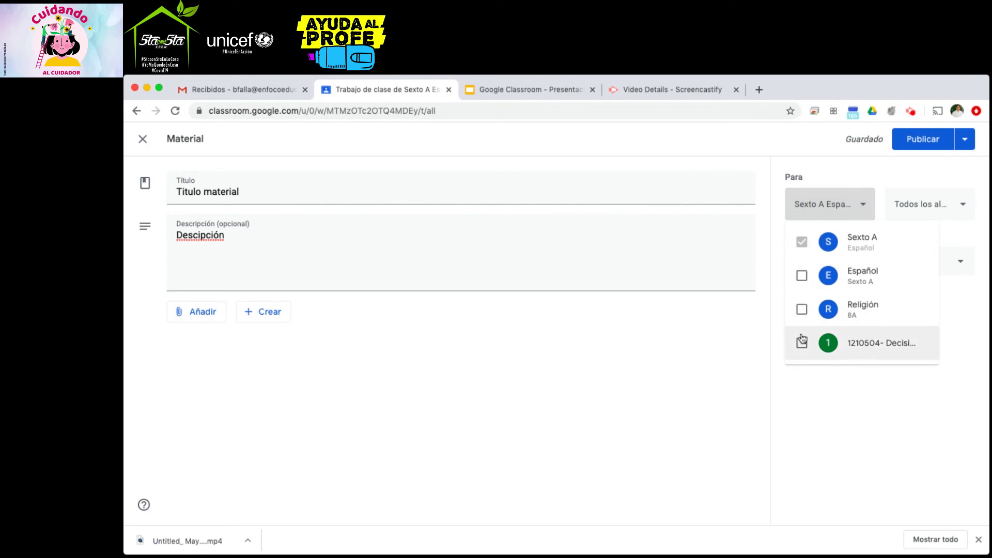
pyautogui.click(822, 206)
# Step: Publish the material under the topic "Unidad 1. Introducción" and look at the published item's options
pyautogui.click(823, 261)
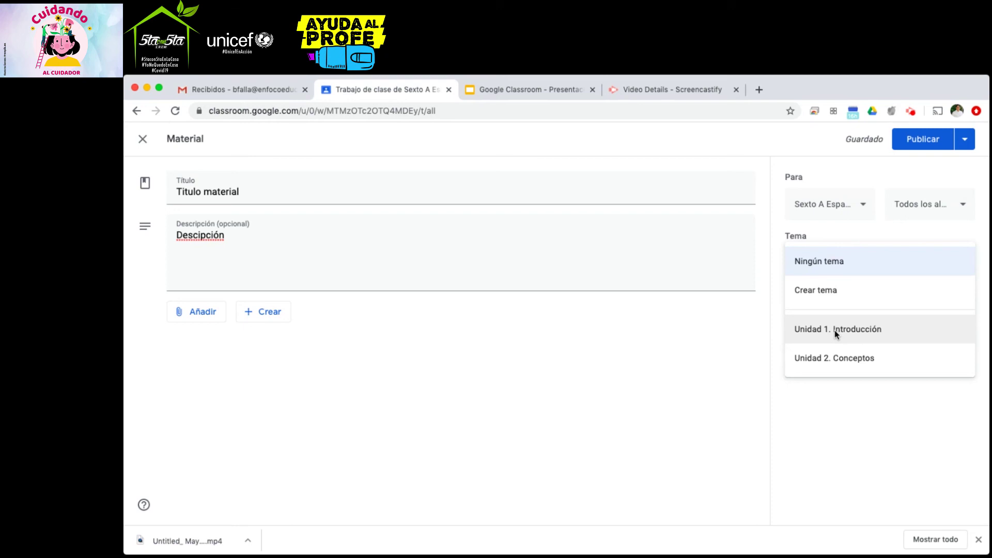
pyautogui.click(835, 330)
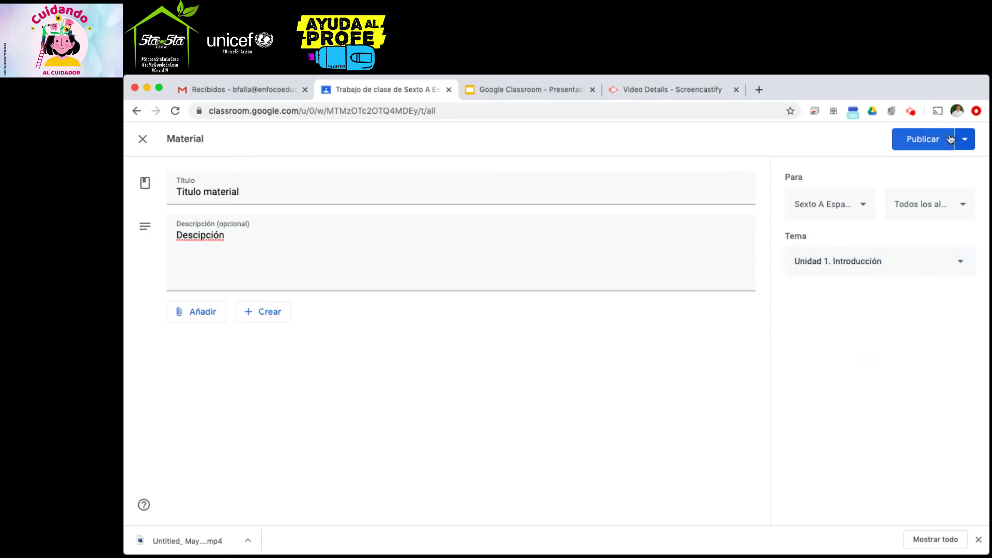
pyautogui.click(919, 140)
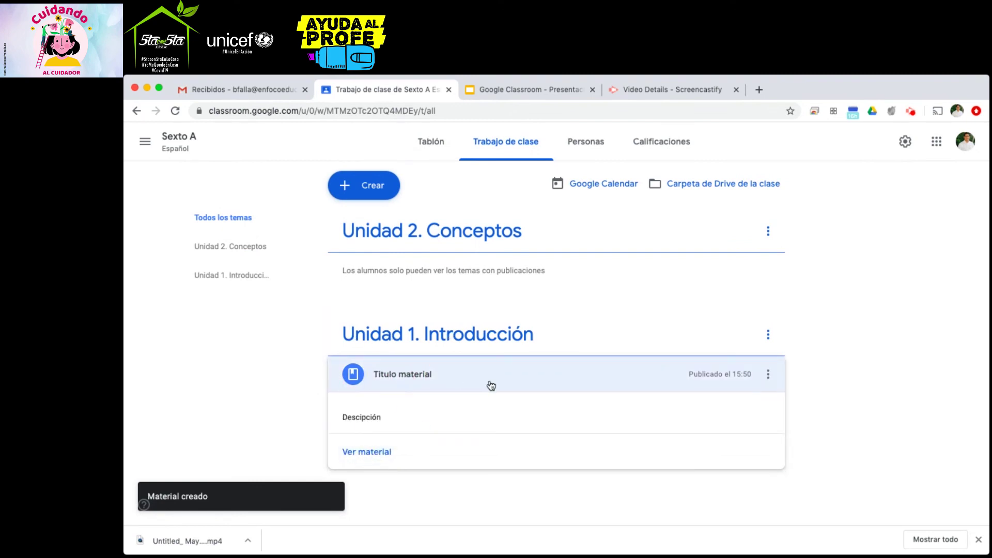
pyautogui.click(769, 374)
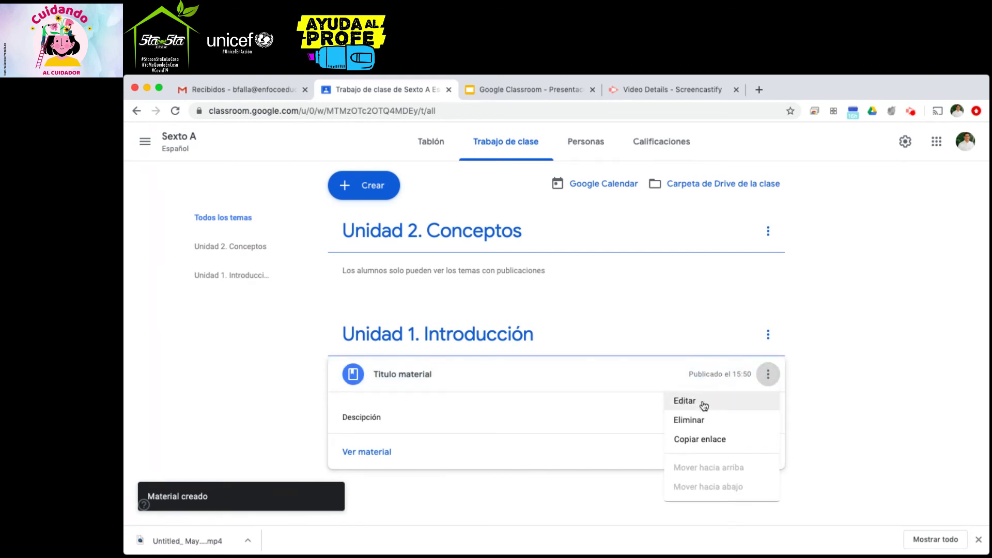
pyautogui.click(810, 351)
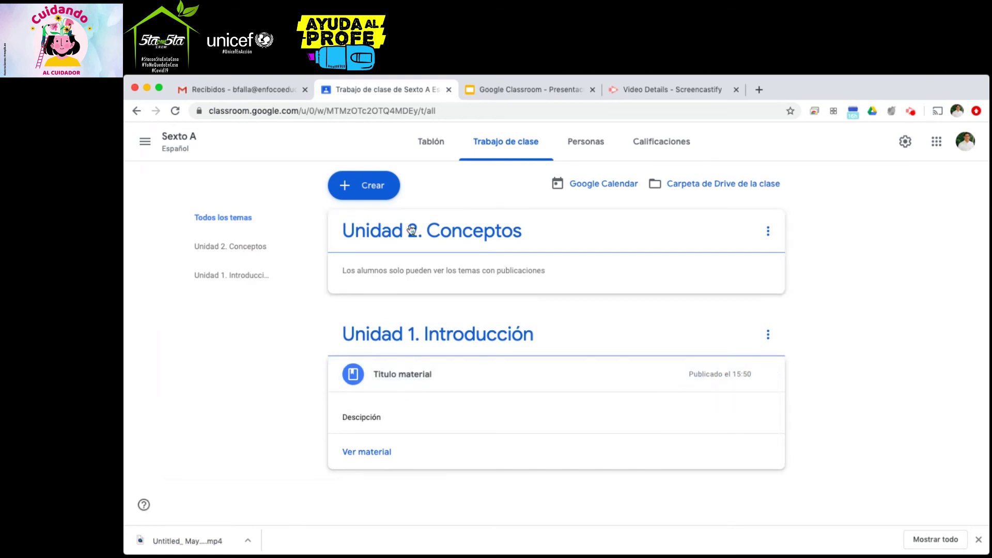
# Step: Start a new assignment titled "Titulo tarea" with the instructions "Descripción tarea"
pyautogui.click(362, 185)
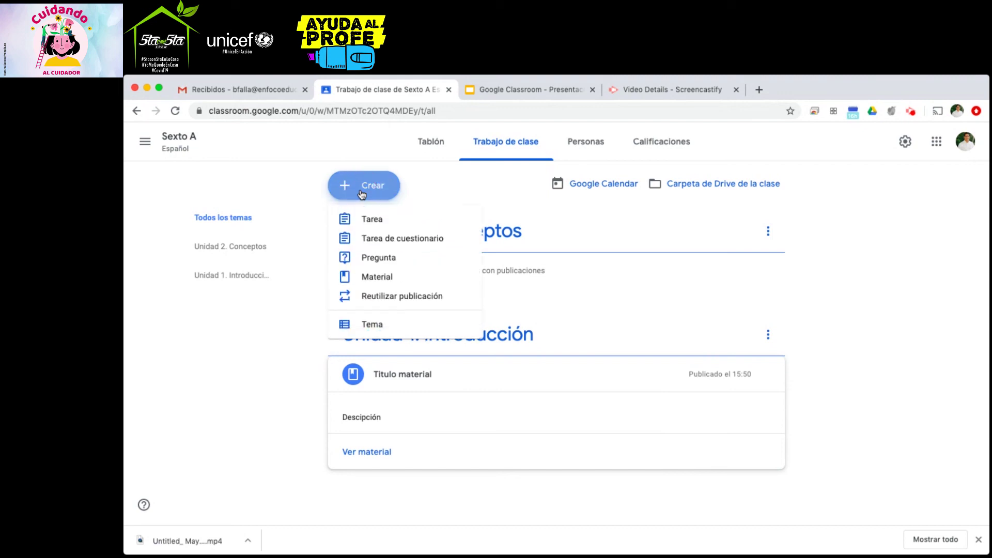
pyautogui.click(369, 220)
pyautogui.write('Titulo tarea')
pyautogui.click(233, 271)
pyautogui.write('Descripci')
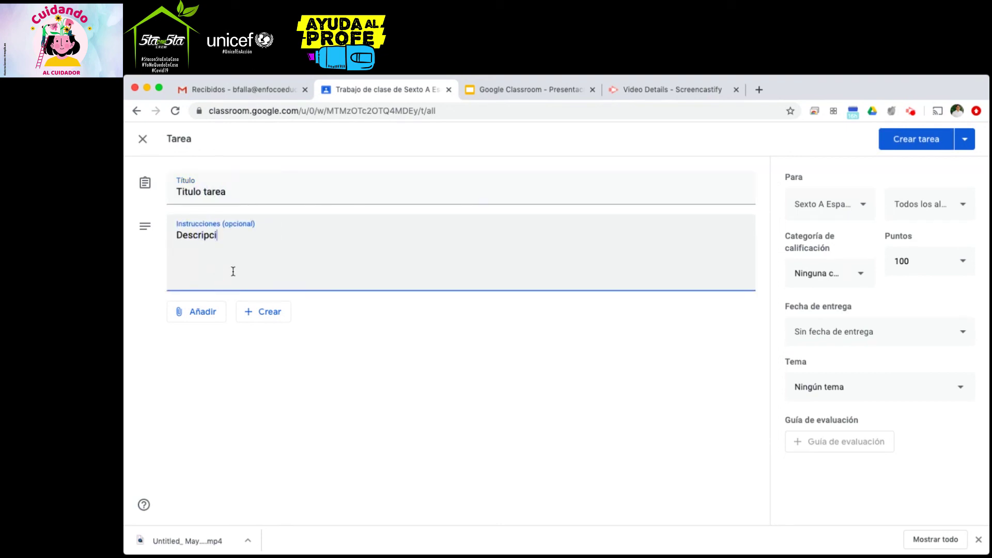
pyautogui.write('ón tarea')
# Step: Attach a new blank Google Docs document to the assignment and have a copy made for each student
pyautogui.click(183, 312)
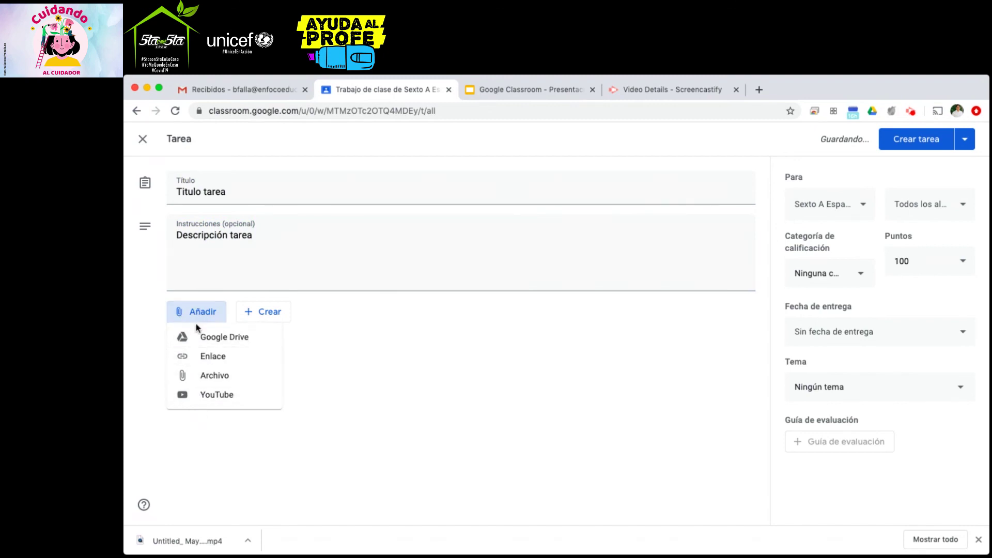
pyautogui.click(248, 279)
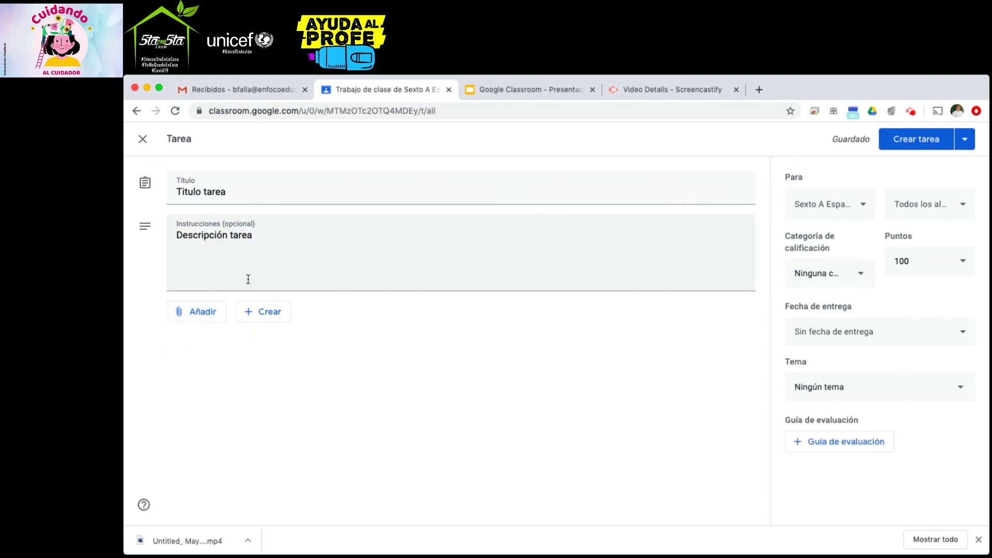
pyautogui.click(265, 313)
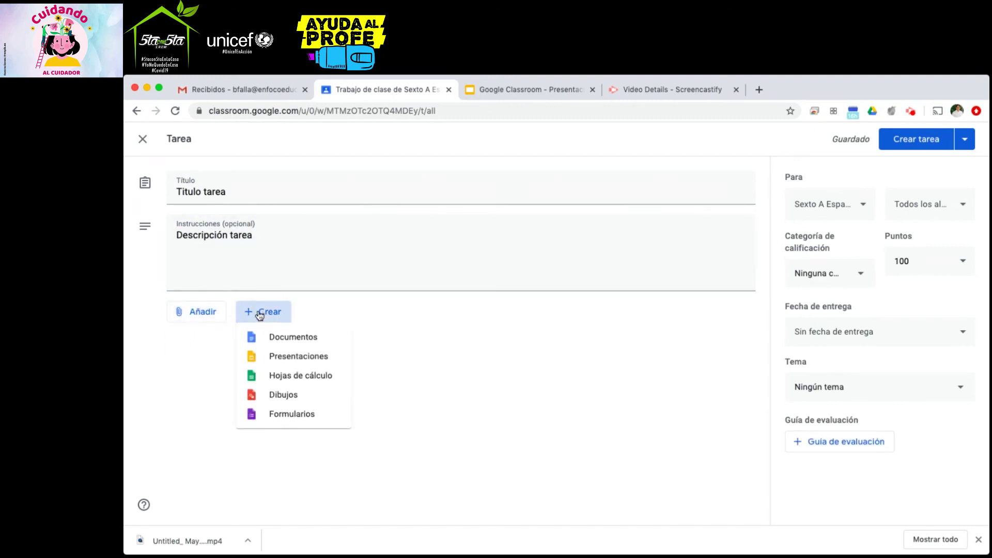
pyautogui.click(280, 340)
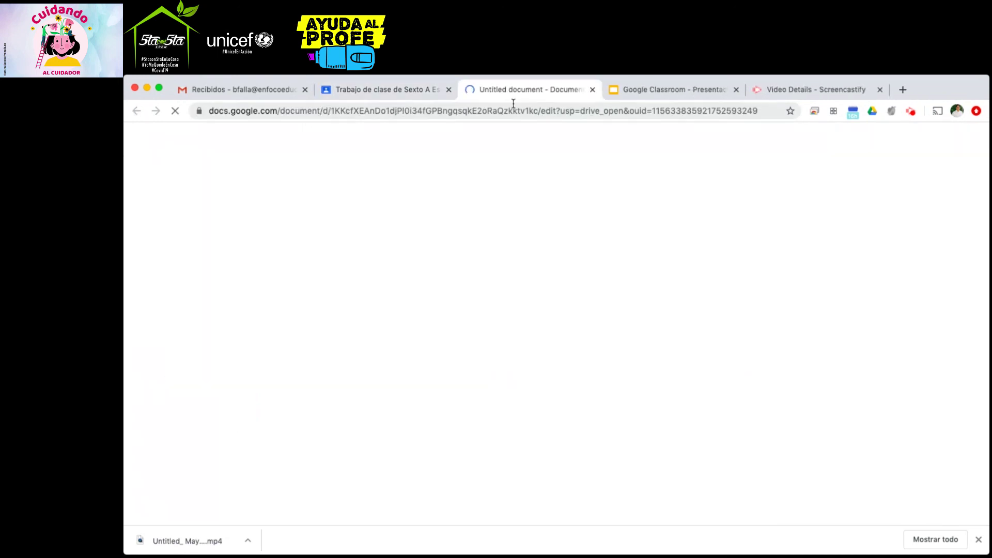
pyautogui.click(382, 91)
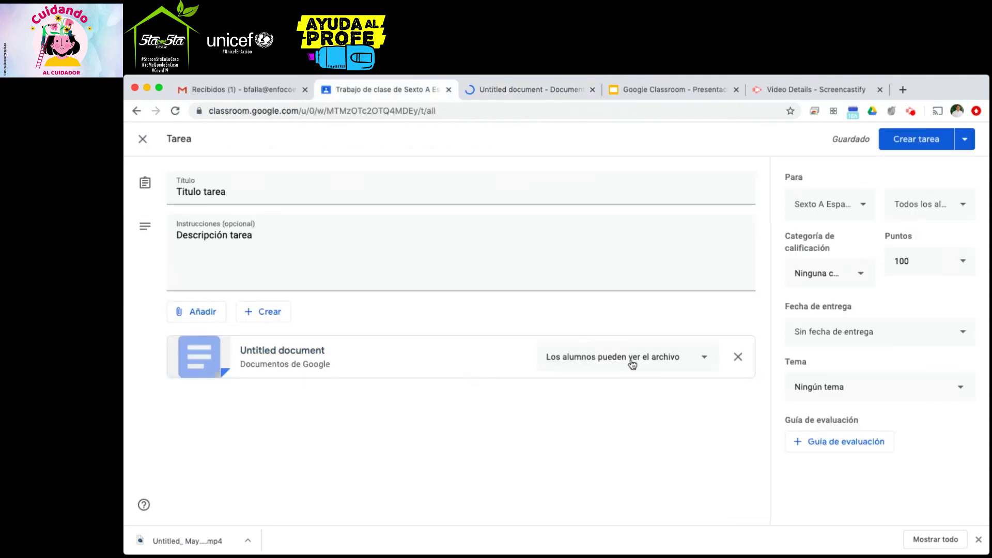
pyautogui.click(630, 361)
pyautogui.click(633, 417)
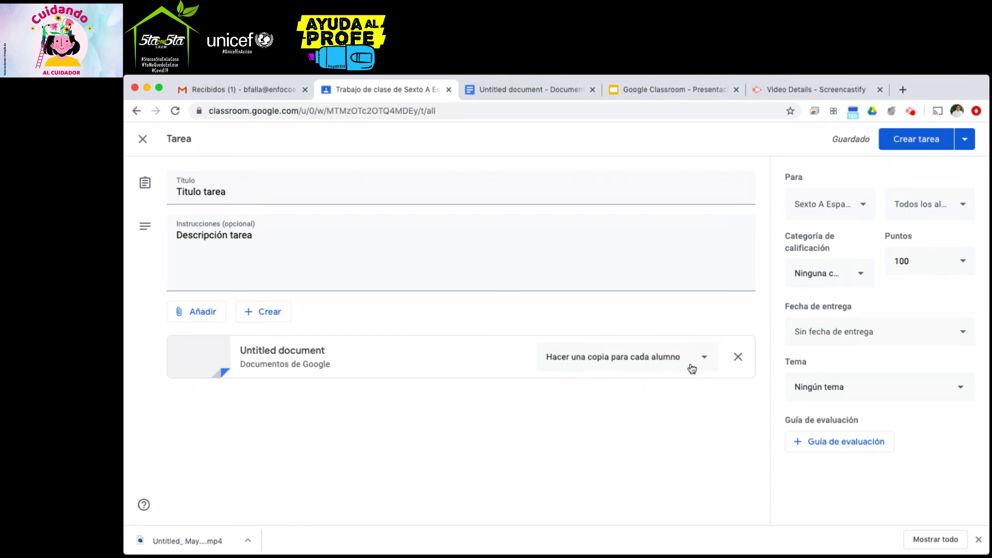
# Step: Set the assignment's grade category to "Trabajo de clase" and its points to 10
pyautogui.click(832, 275)
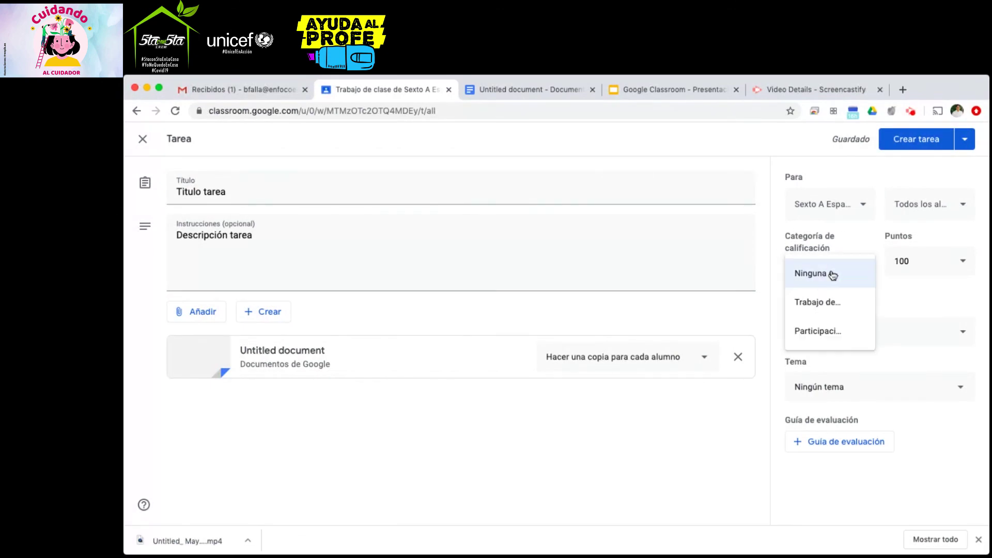
pyautogui.click(829, 310)
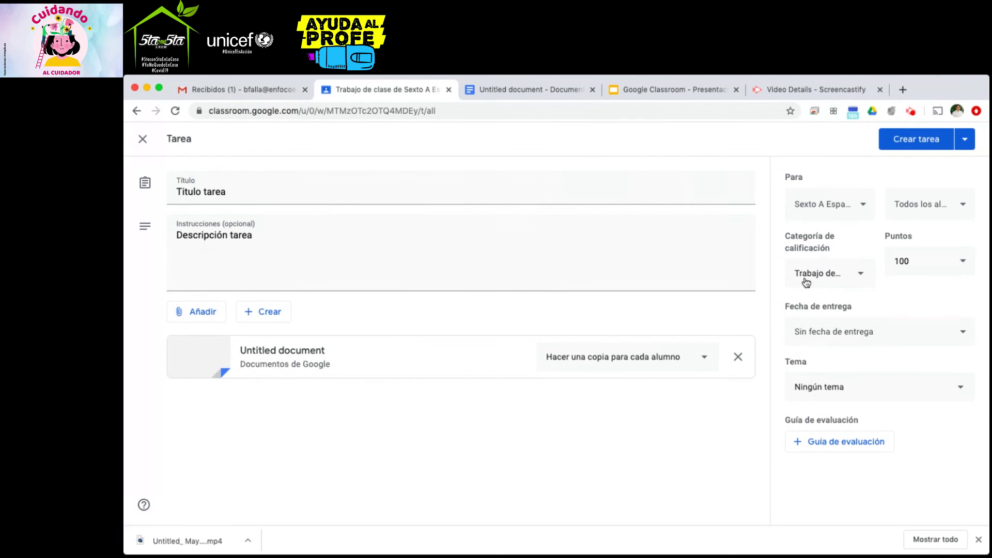
pyautogui.click(914, 257)
pyautogui.click(916, 255)
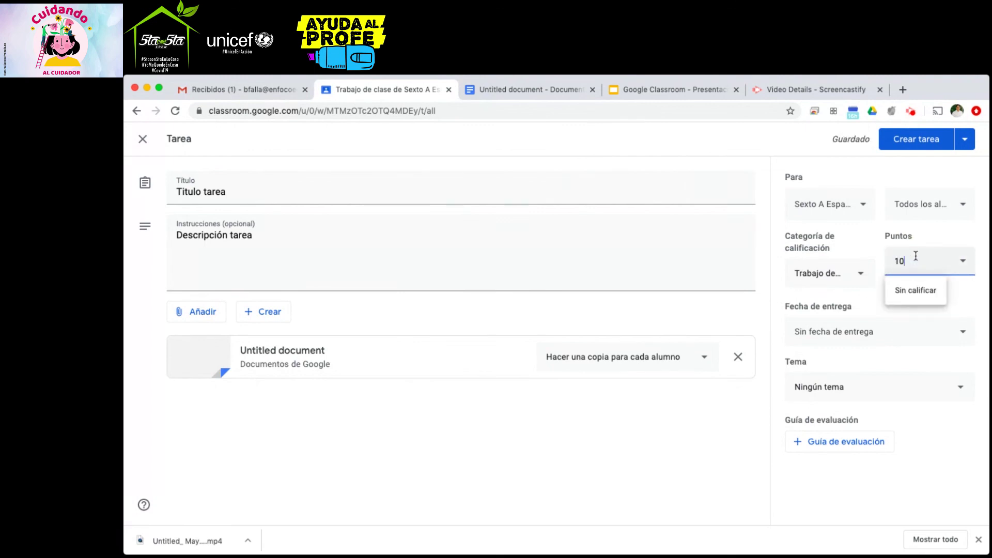
# Step: Set the assignment's due date to Friday, 29 May
pyautogui.click(867, 344)
pyautogui.click(859, 378)
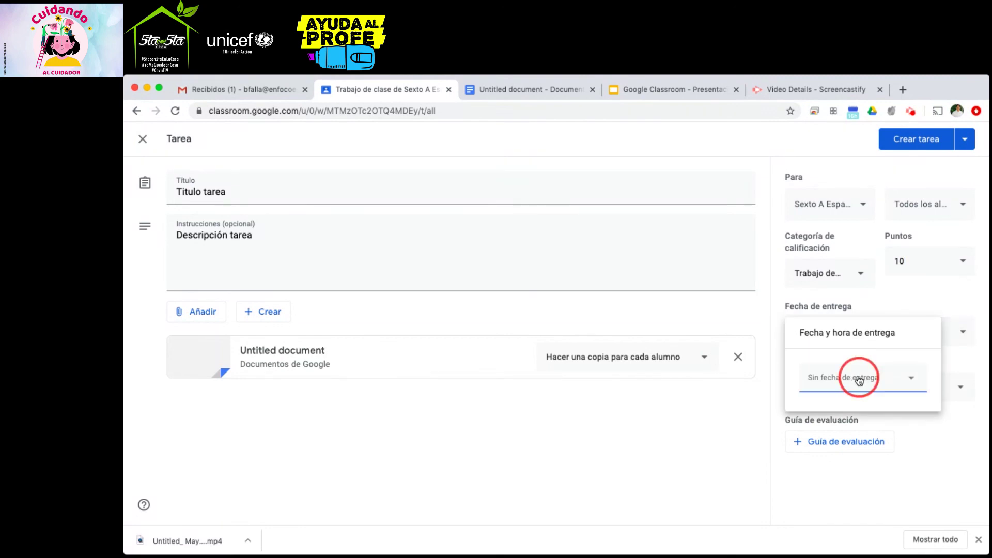
pyautogui.click(884, 509)
pyautogui.click(836, 417)
pyautogui.click(914, 476)
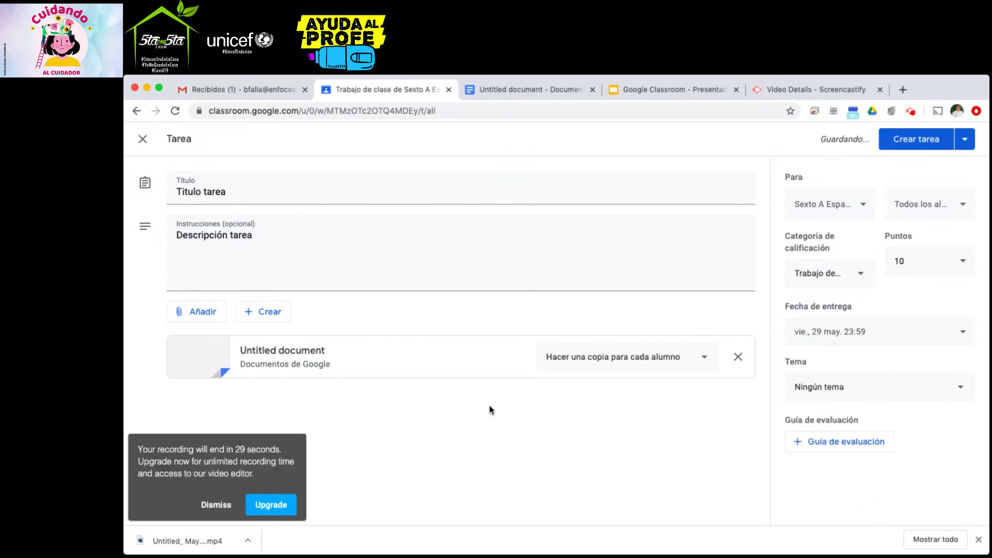
pyautogui.click(208, 509)
# Step: File the assignment under the topic "Unidad 1. Introducción" and create it for the class
pyautogui.click(849, 388)
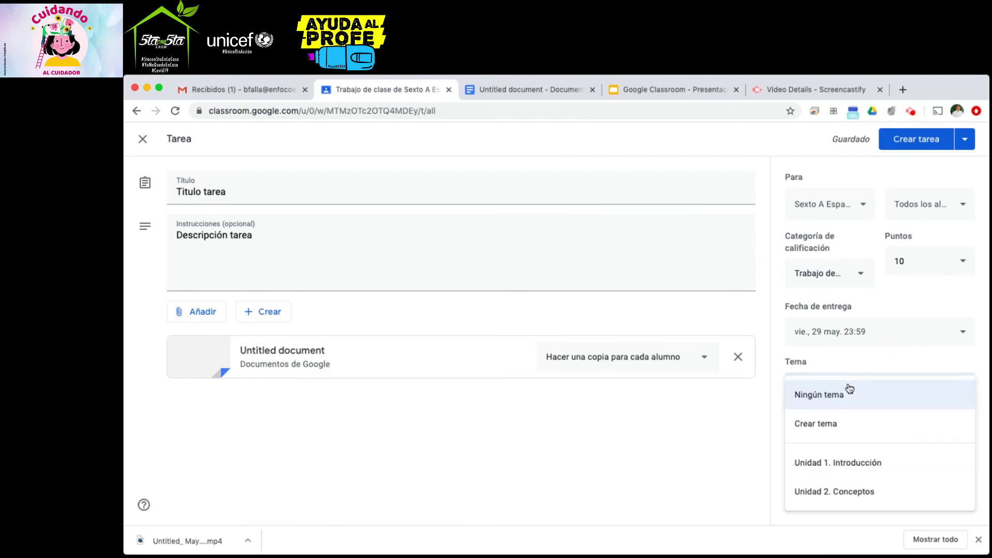
pyautogui.click(843, 462)
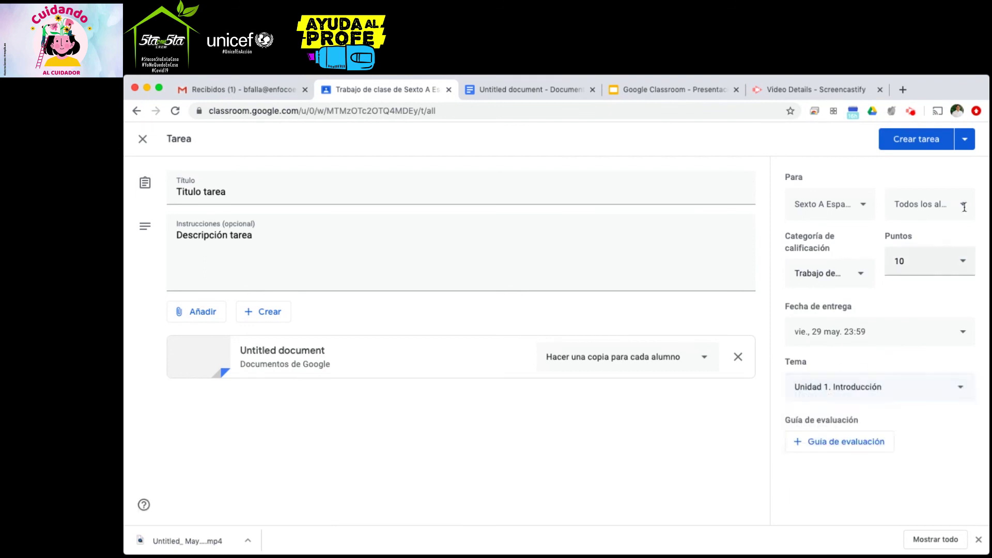
pyautogui.click(904, 141)
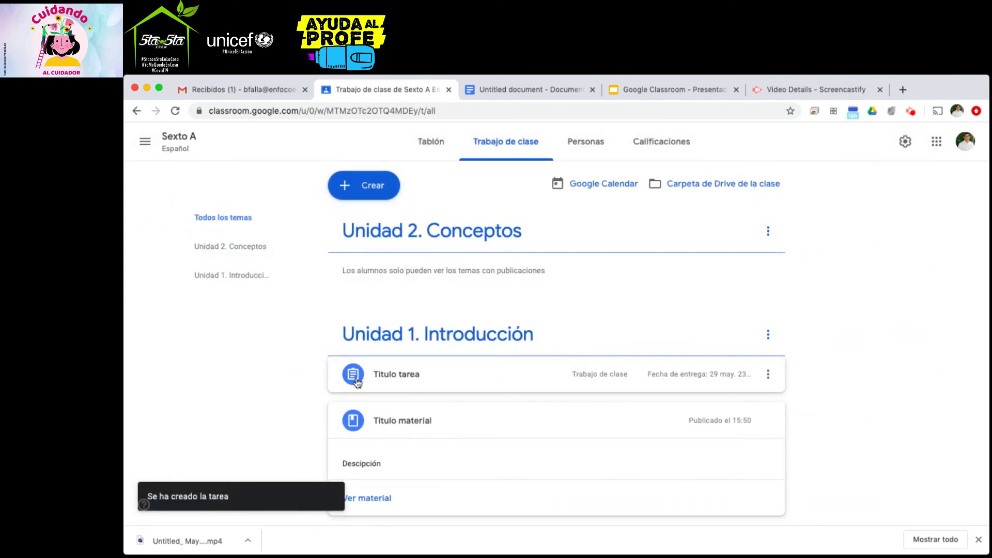
pyautogui.click(835, 341)
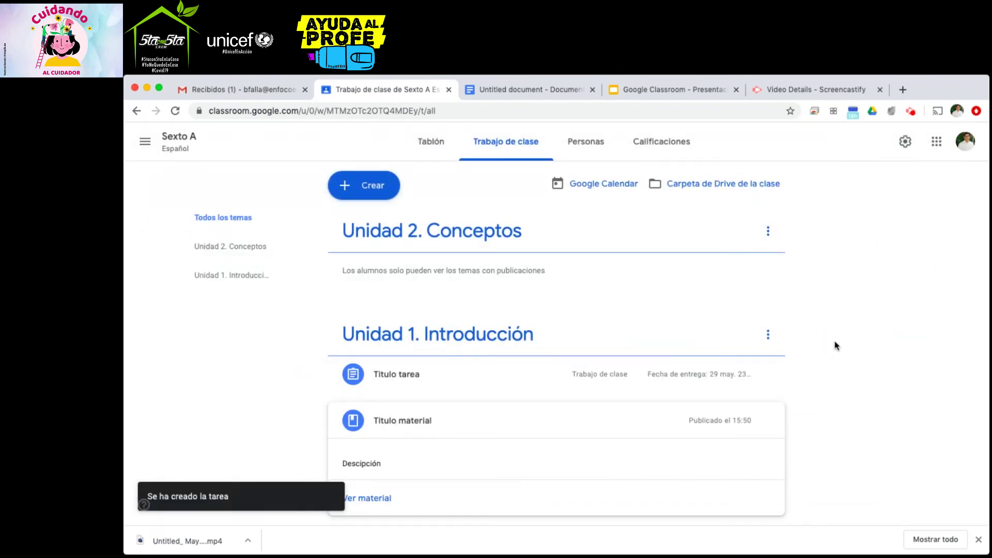